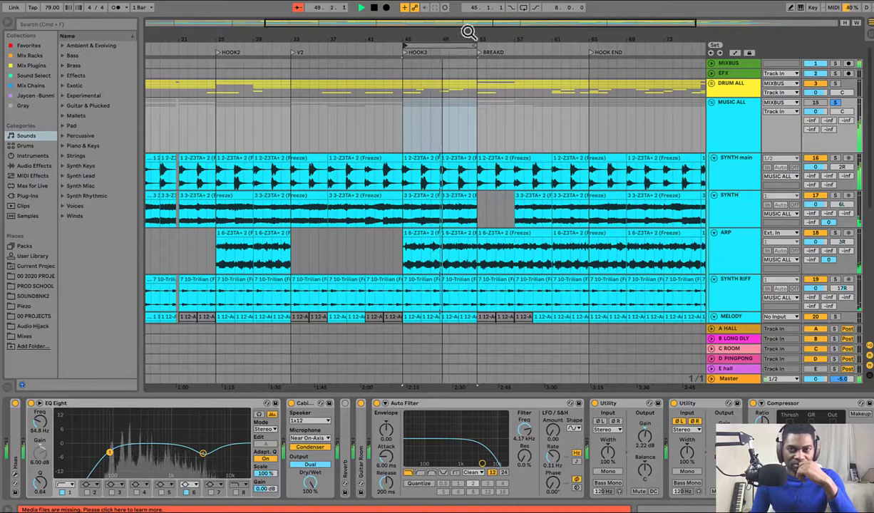
Stop the current playback, solo the 34 DO IT - RUFF track and play its clip in the HOOK3 loop.
key("space")
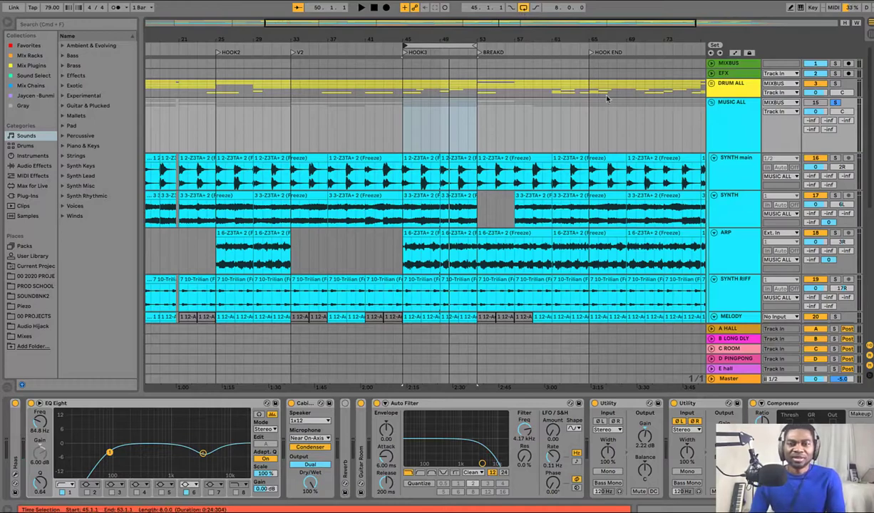
left_click(726, 139)
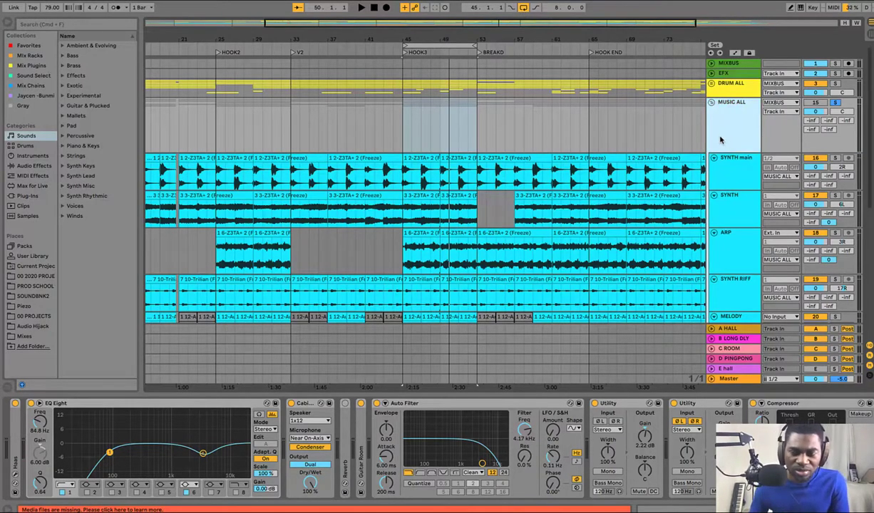
scroll(722, 141, "down", 5)
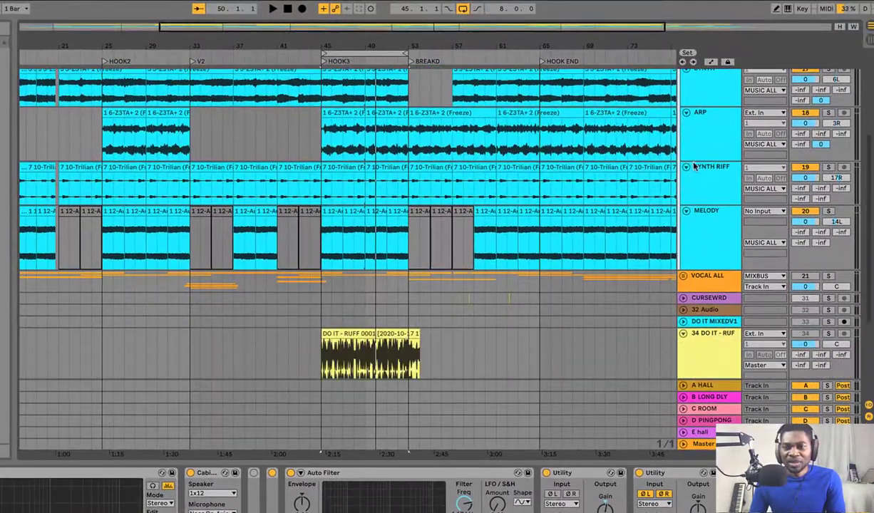
left_click(705, 227)
scroll(704, 227, "down", 3)
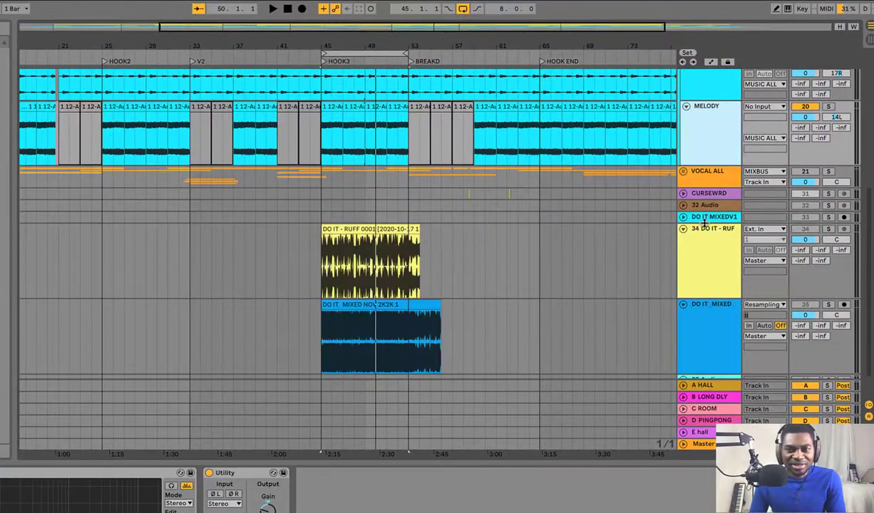
left_click(714, 244)
left_click(828, 229)
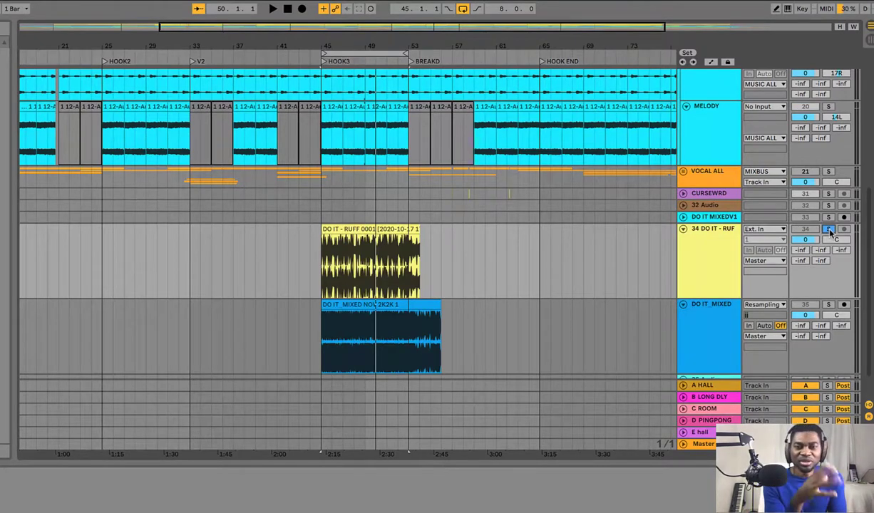
key("space")
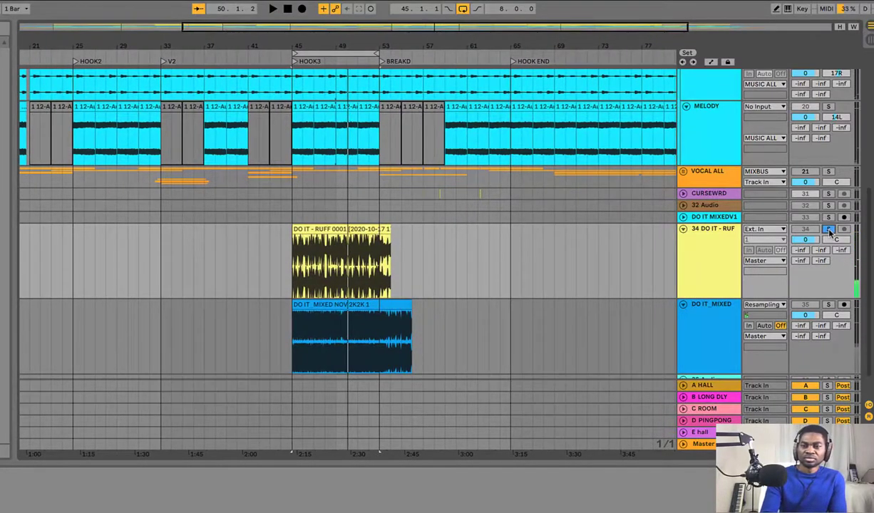
Solo the MUSIC ALL group and play the HOOK3 loop.
scroll(733, 214, "up", 5)
scroll(733, 214, "up", 3)
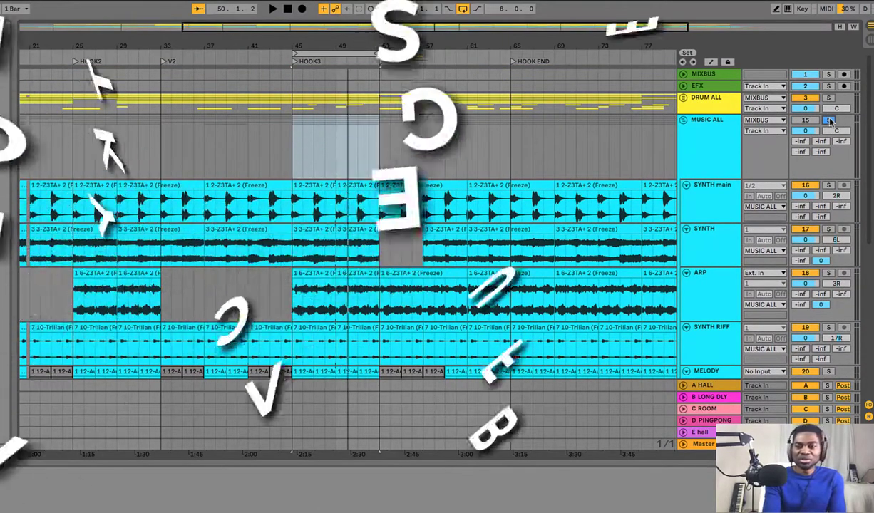
key("space")
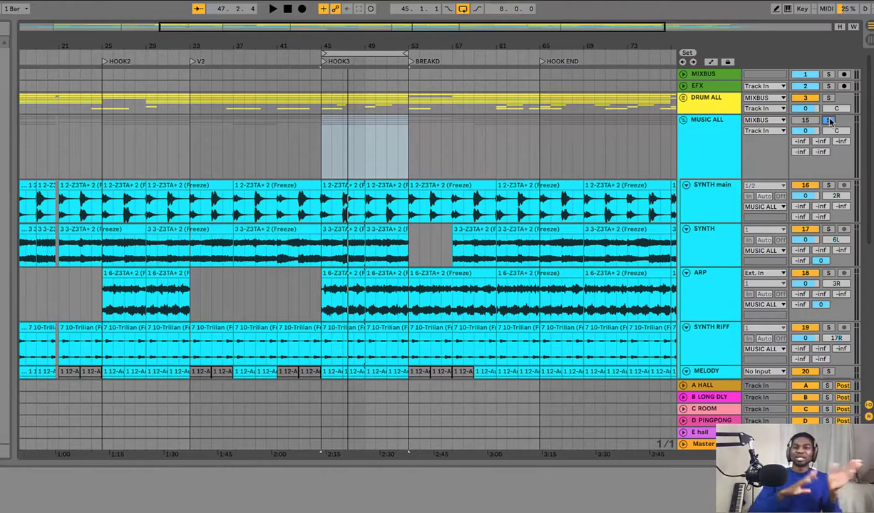
Solo the SYNTH main track inside the MUSIC ALL group and play it in the HOOK3 loop.
left_click(729, 207)
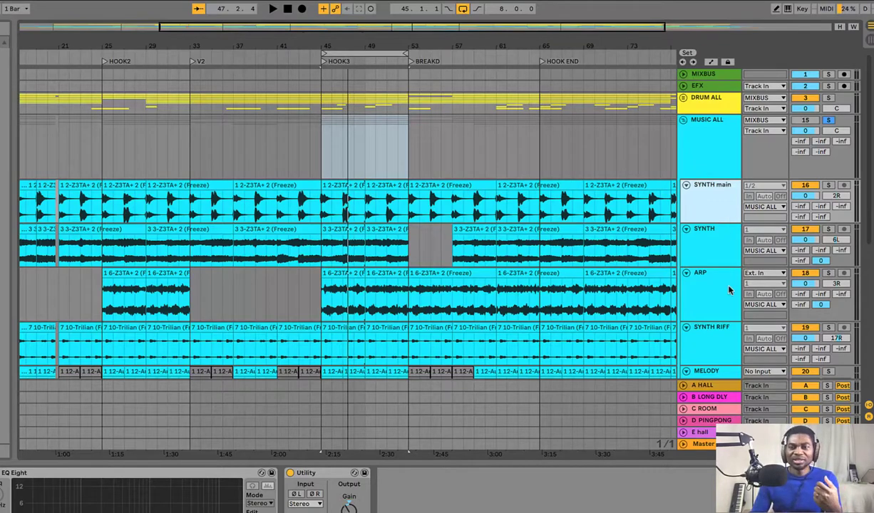
left_click(714, 446)
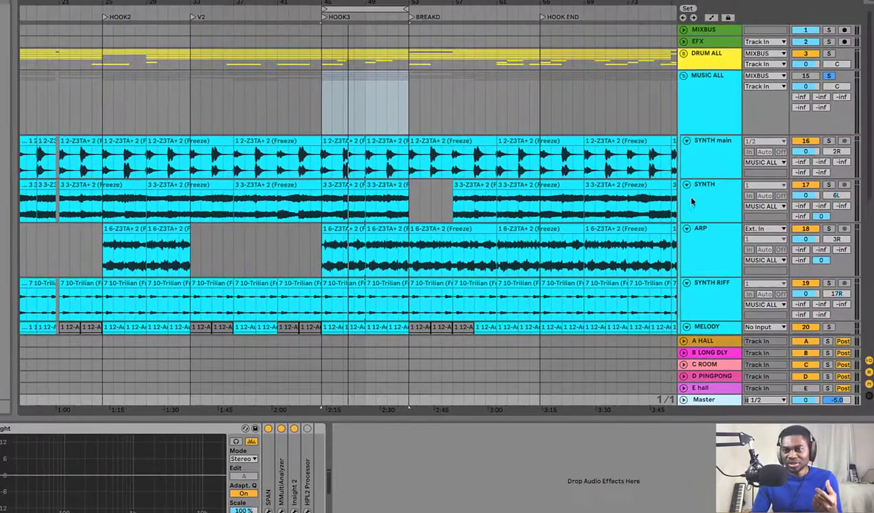
left_click(840, 109)
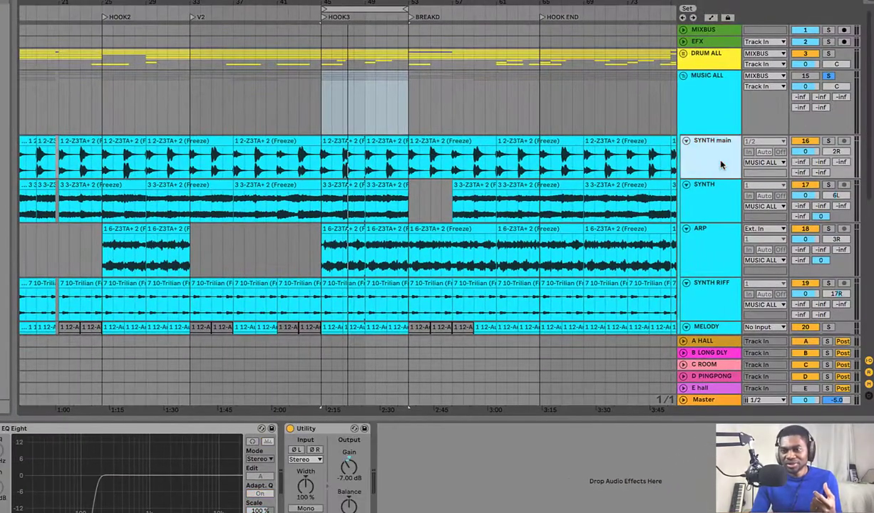
left_click(829, 141)
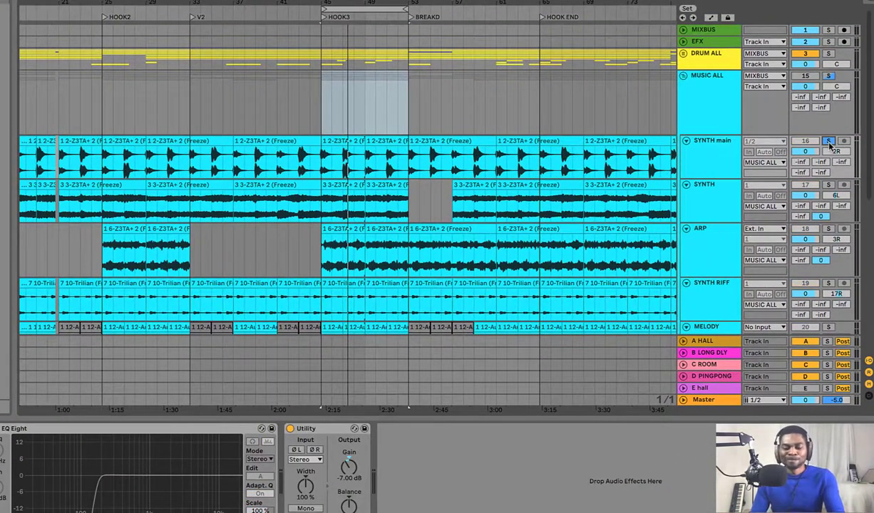
key("space")
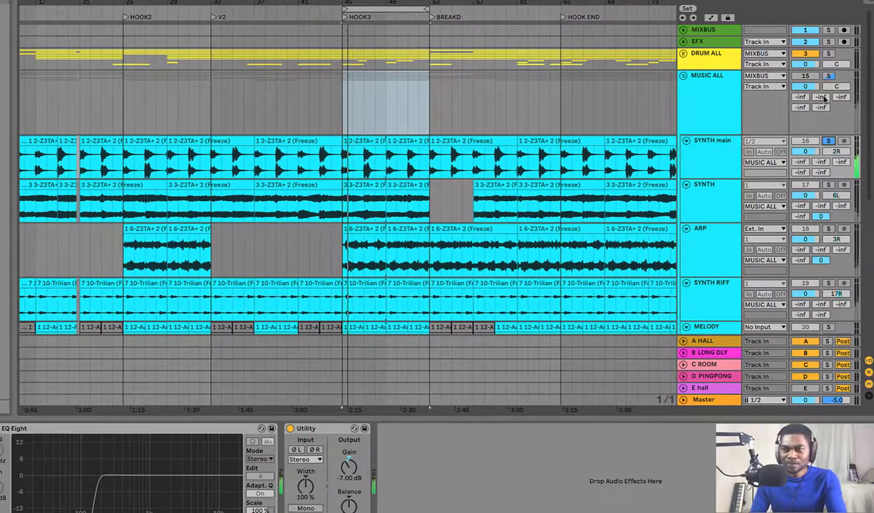
Open the Haas plug-in window from the MUSIC ALL group's device chain.
left_click(798, 80)
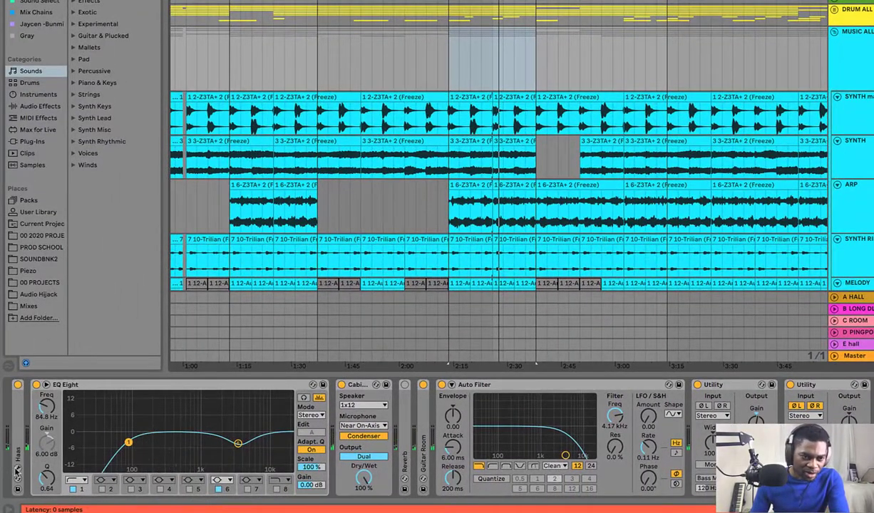
left_click(18, 469)
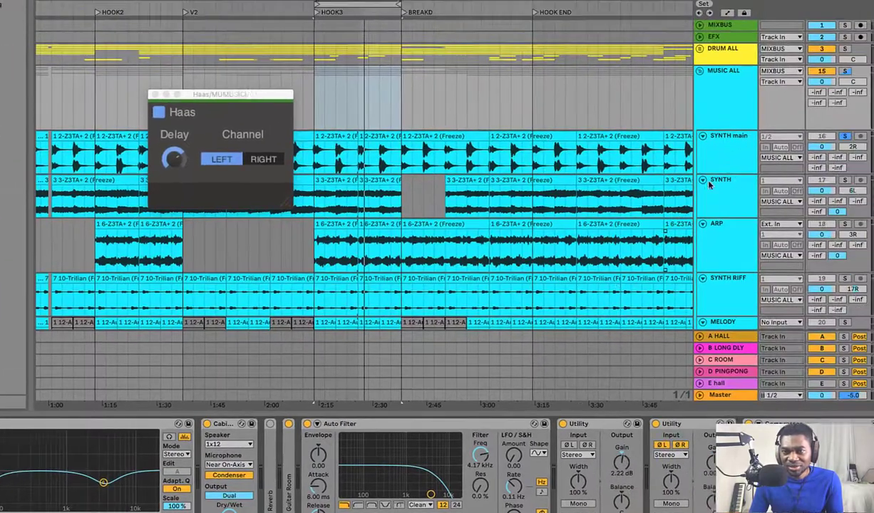
left_click(723, 159)
left_click(680, 111)
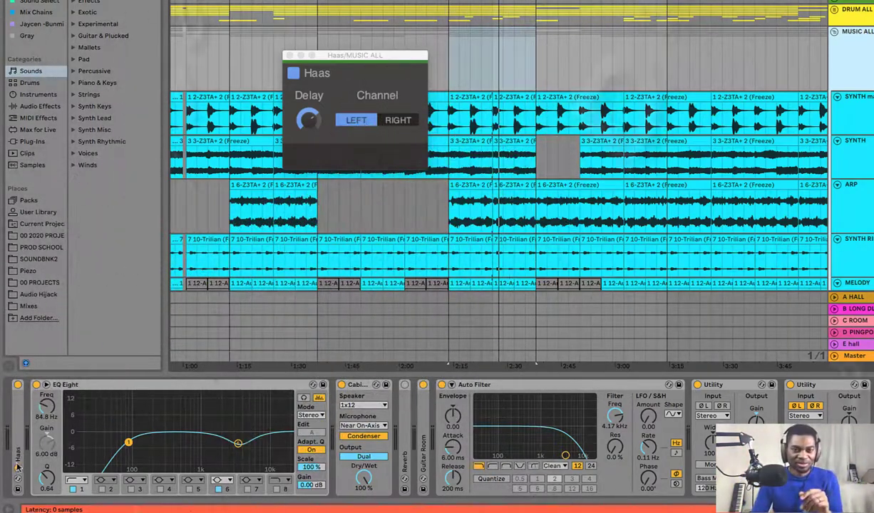
Try the Haas delay on the RIGHT channel, return it to LEFT, and close the plug-in to inspect EQ Eight's band 6.
left_click_drag(308, 121, 309, 121)
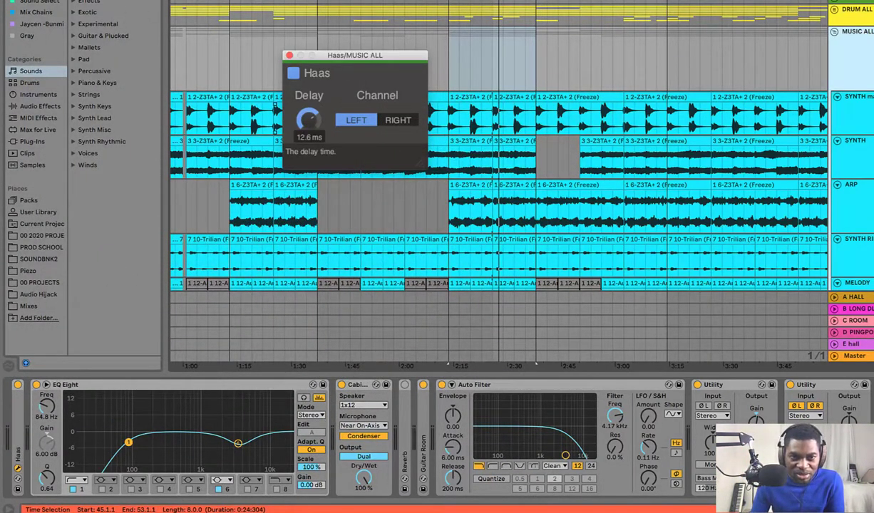
left_click(381, 119)
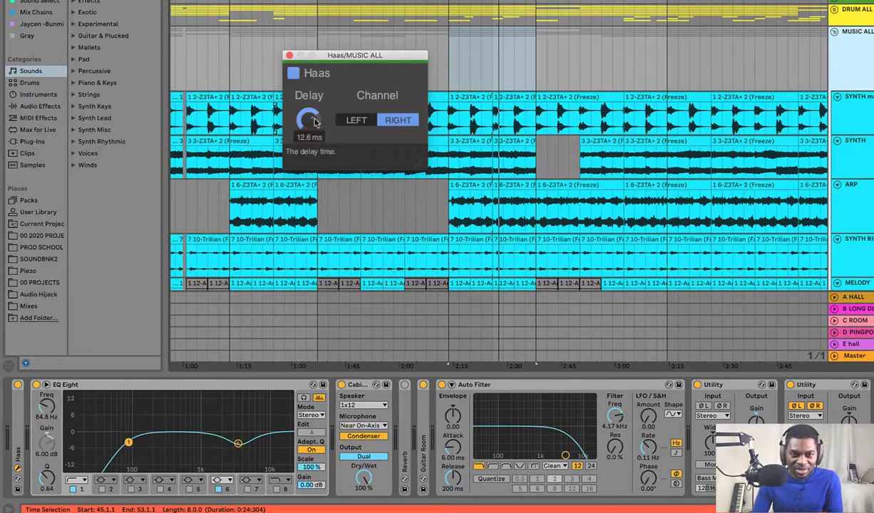
left_click(354, 120)
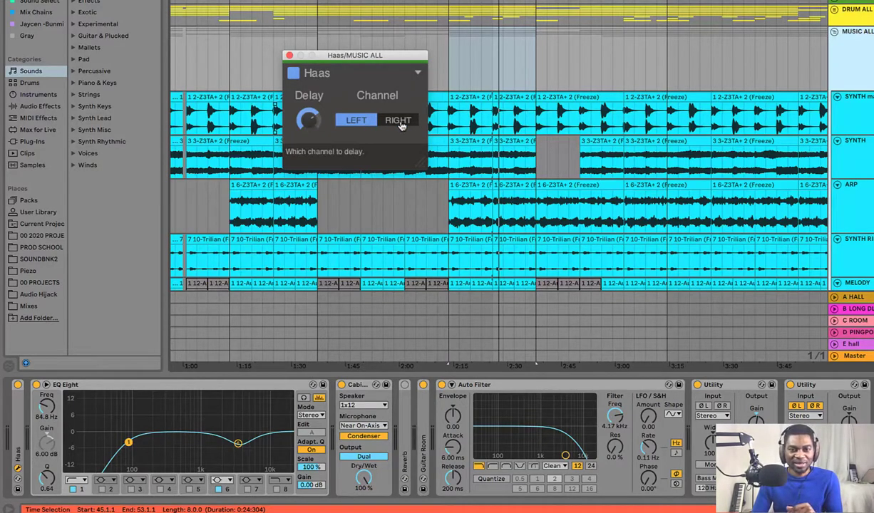
left_click(18, 470)
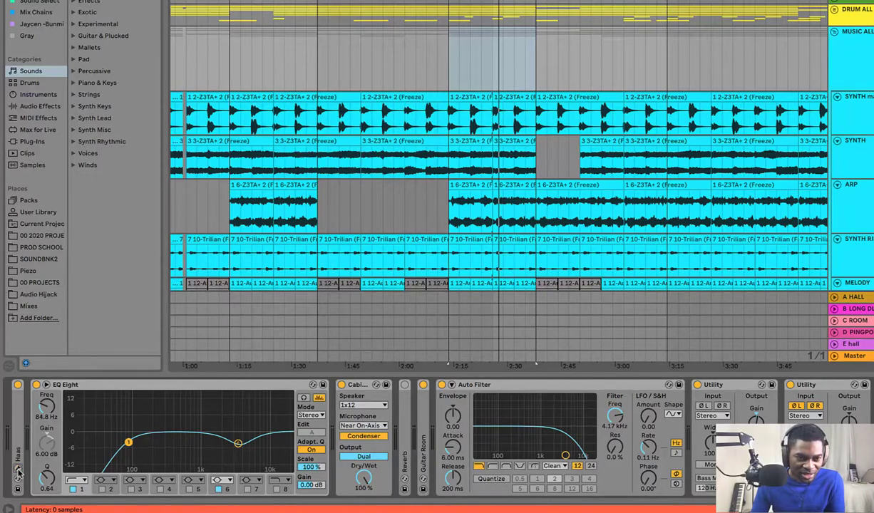
left_click(239, 446)
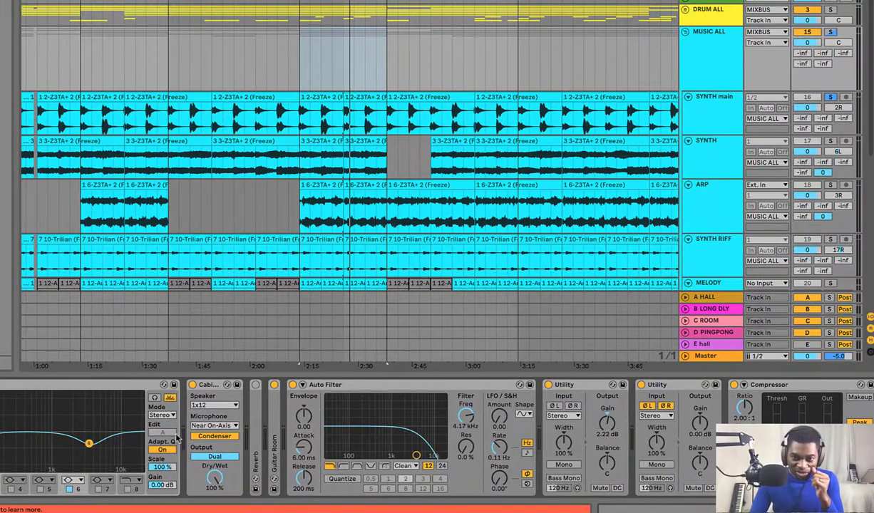
Solo the DRUM ALL group and open the SPAN analyzer on the Master track.
left_click(709, 356)
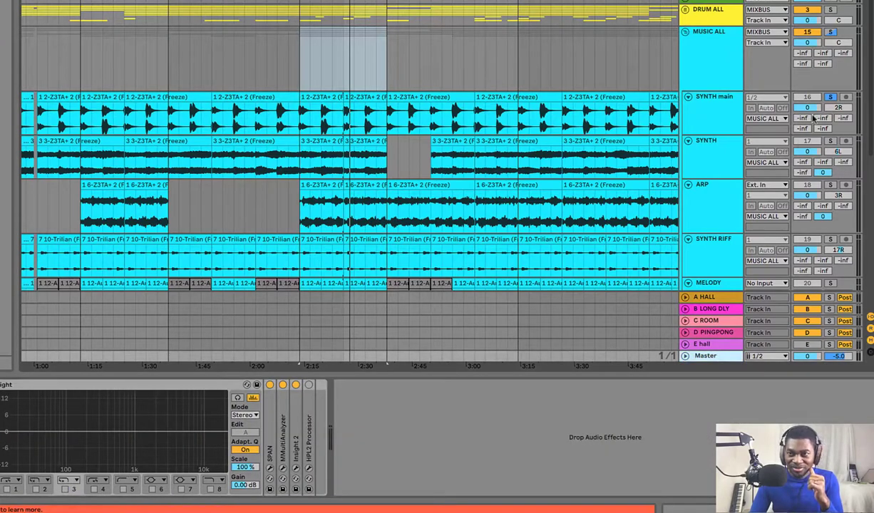
left_click(830, 9)
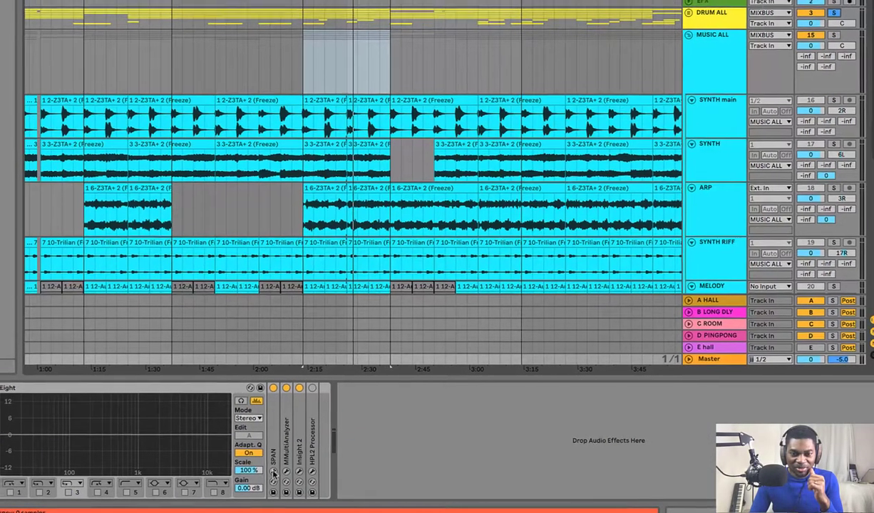
left_click(269, 467)
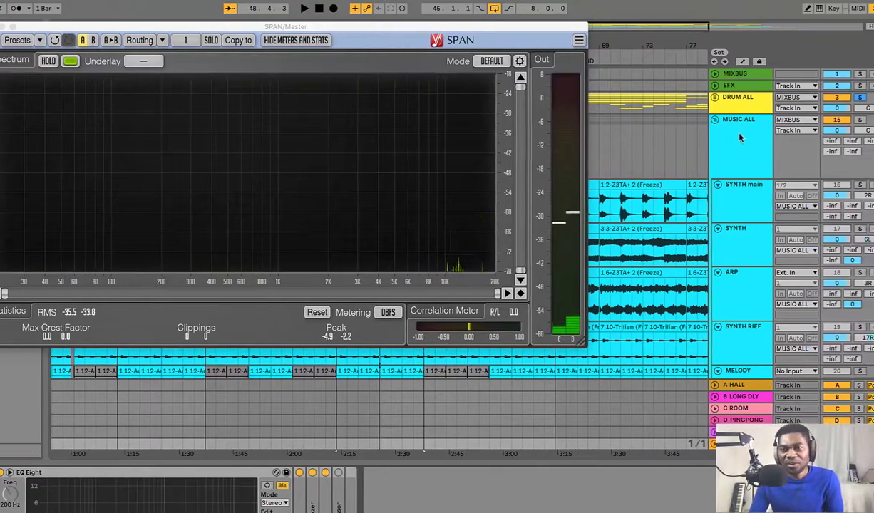
Solo the MUSIC ALL group and audition the loop with its Cabinet device bypassed, closing SPAN.
left_click(808, 130)
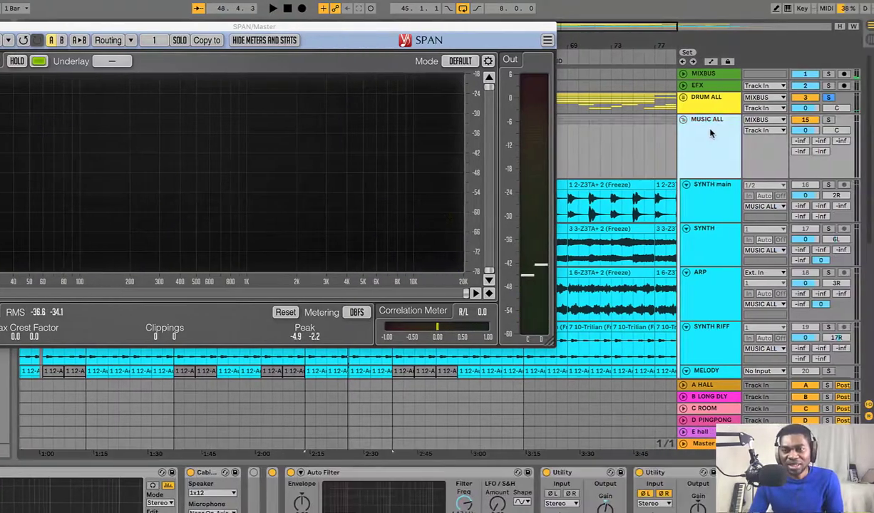
left_click(829, 120)
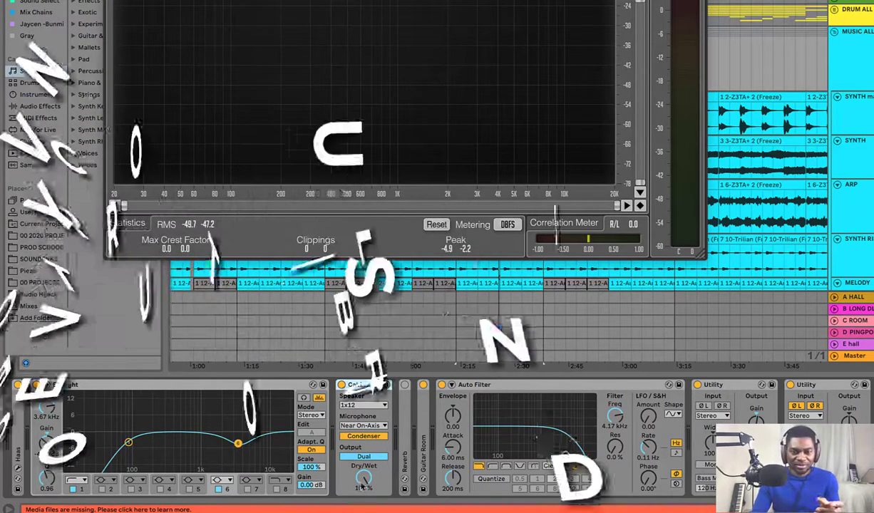
left_click(342, 386)
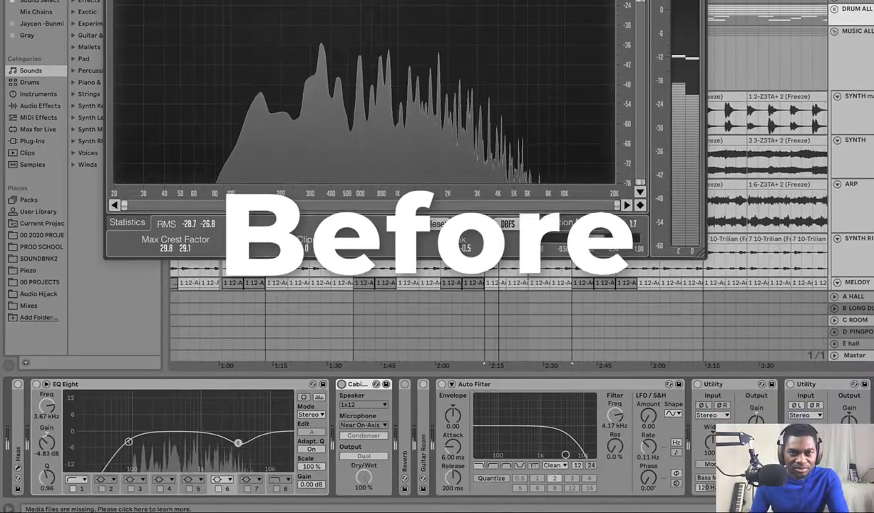
left_click(109, 23)
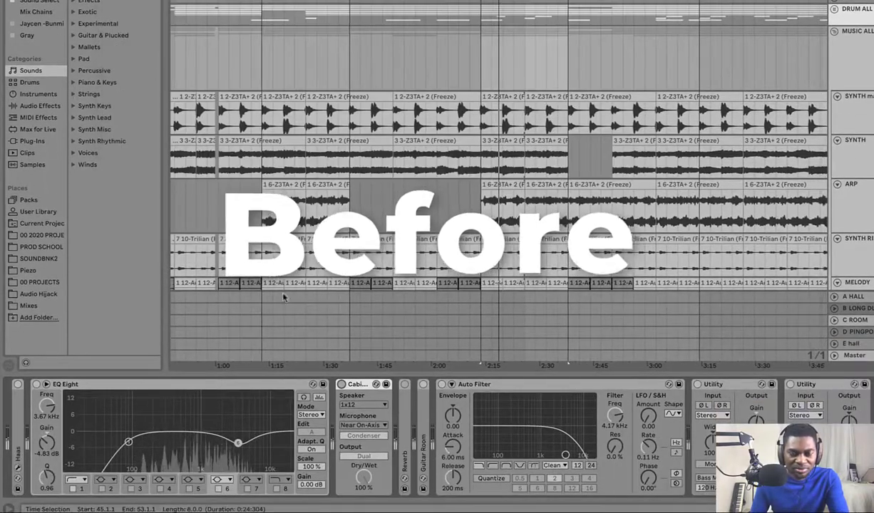
key("space")
Turn the Cabinet device back on and audition the MUSIC ALL loop with it active.
left_click(341, 385)
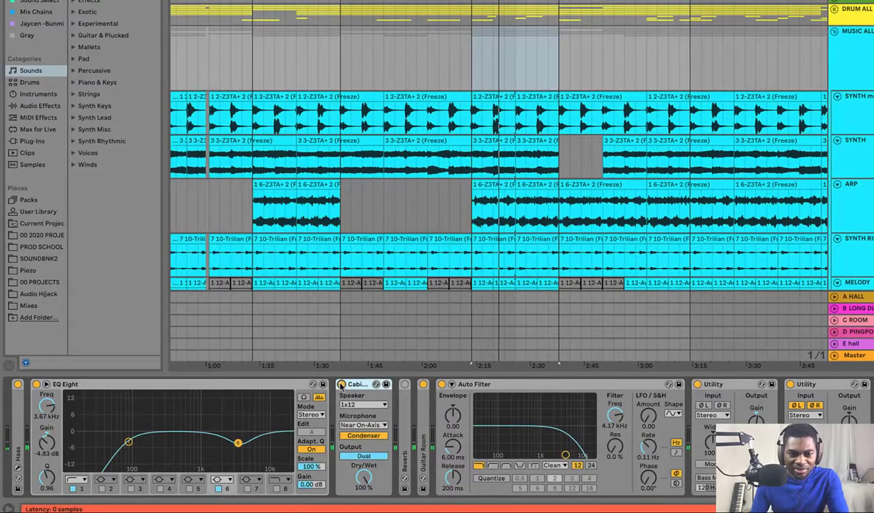
key("space")
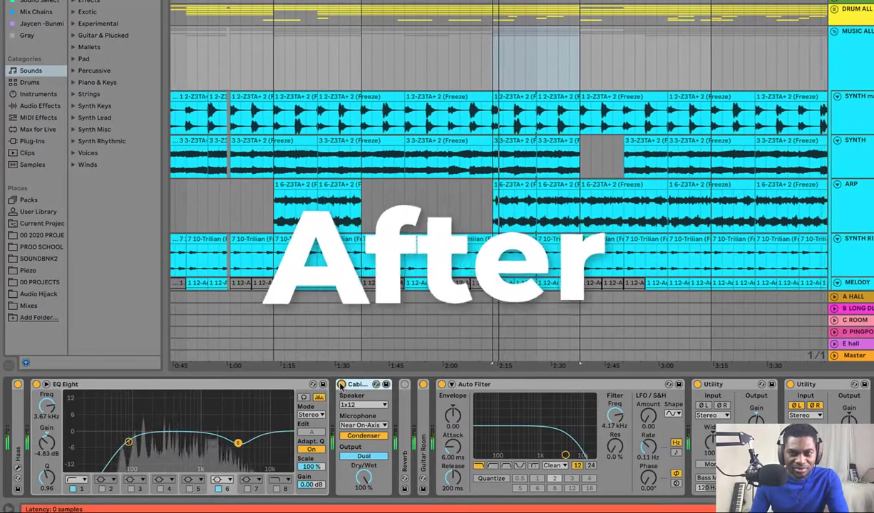
key("space")
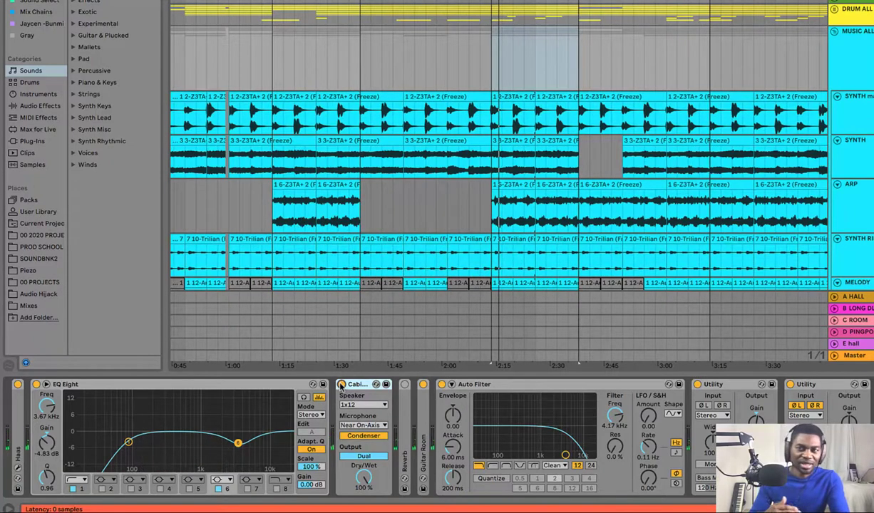
Unfold the Guitar Room reverb on MUSIC ALL, then bypass it and the Cabinet device for comparison with the neighbouring Reverb selected.
double_click(425, 415)
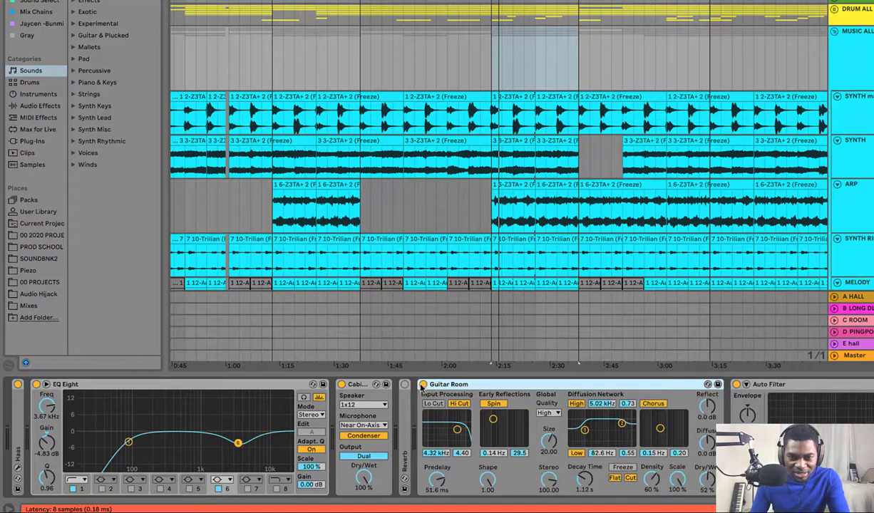
left_click(423, 385)
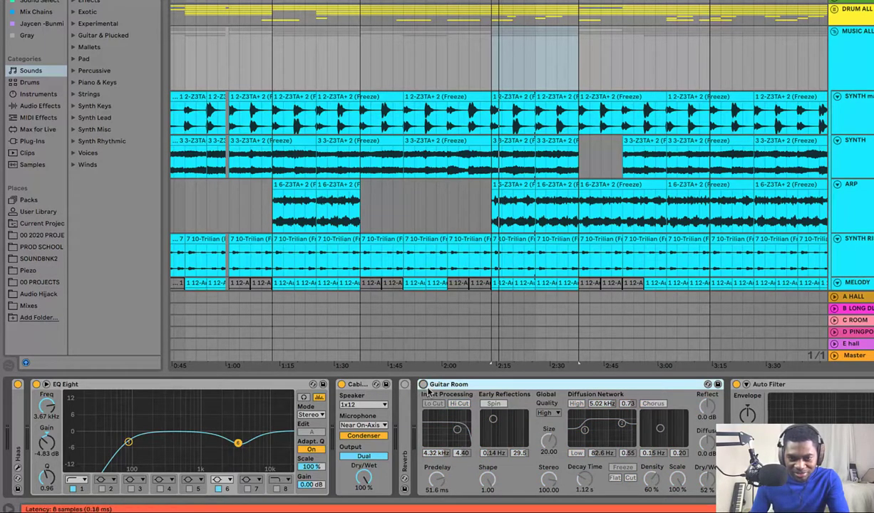
left_click(342, 384)
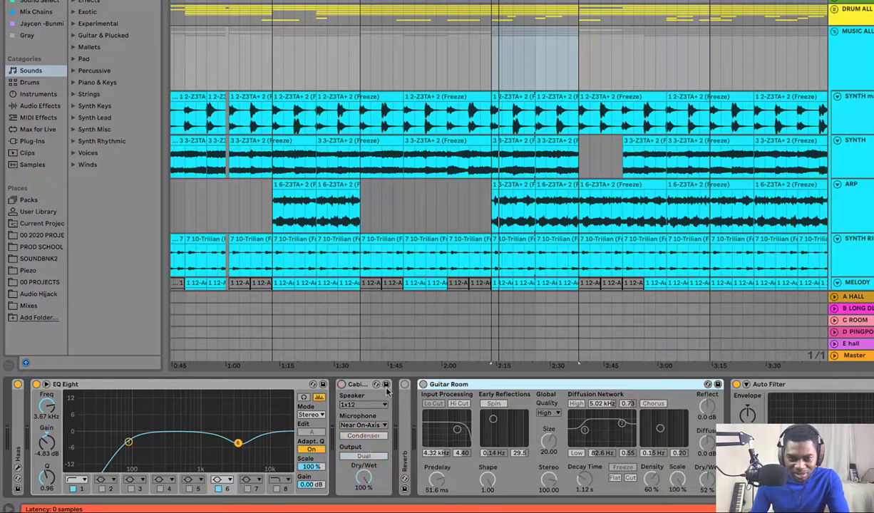
left_click(407, 402)
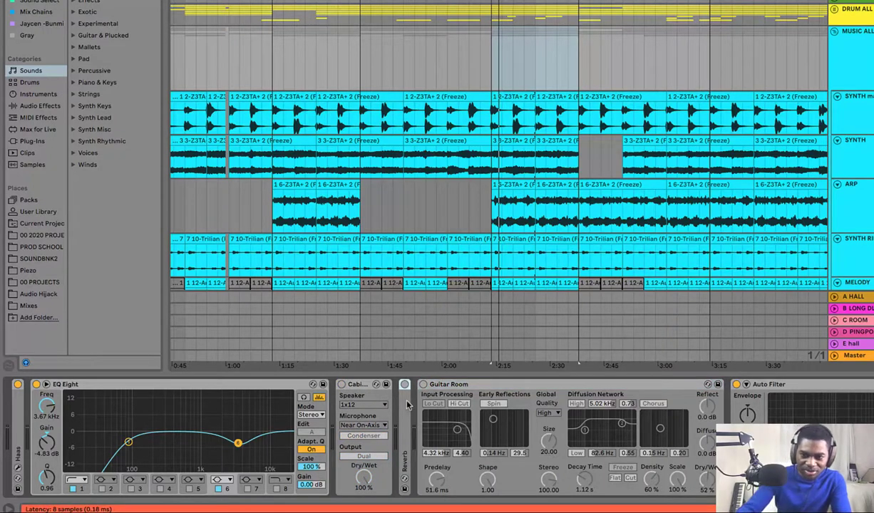
Delete the folded Reverb beside Guitar Room, and audition MUSIC ALL with Guitar Room and Cabinet turned back on.
key("Delete")
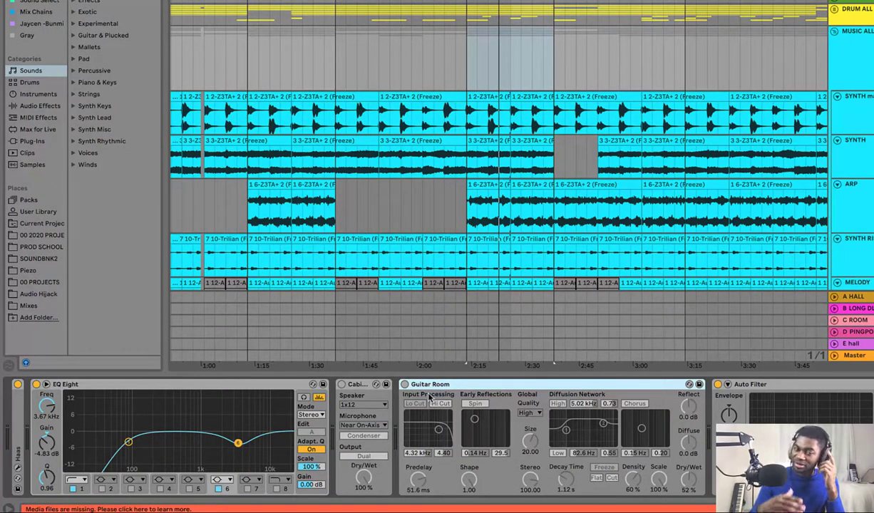
left_click(404, 385)
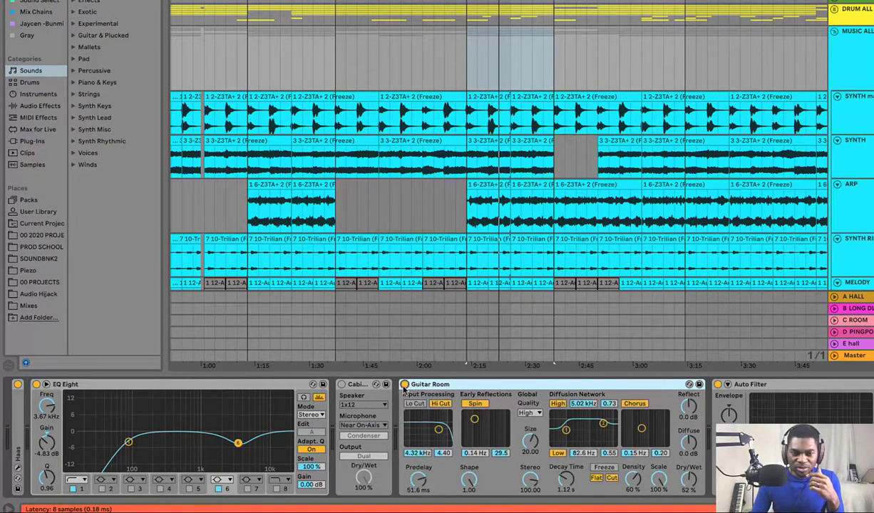
left_click(342, 384)
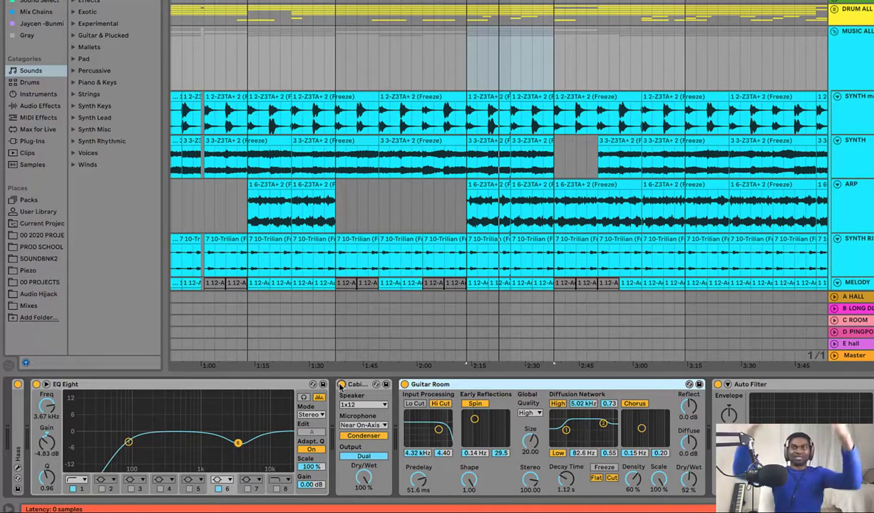
key("space")
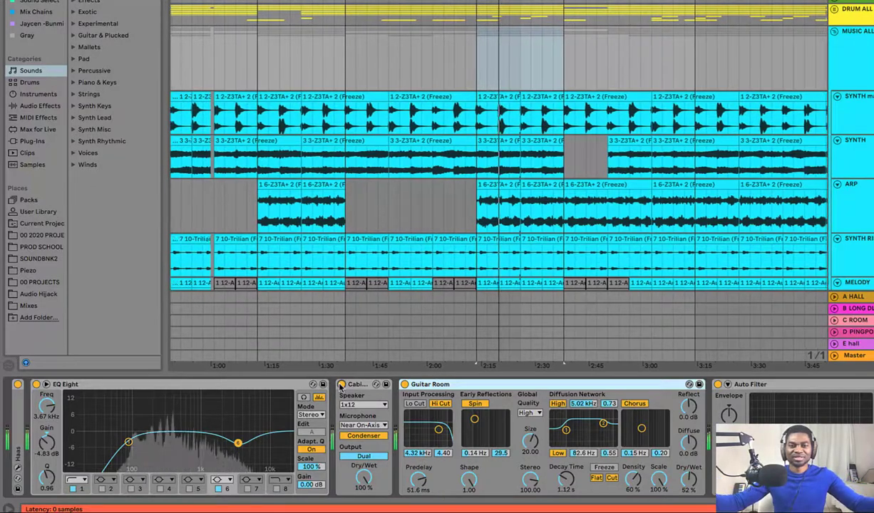
Fold the Guitar Room and Auto Filter devices and audition the MUSIC ALL chain through its two Utility devices and Compressor.
double_click(515, 386)
key("space")
left_click(596, 416)
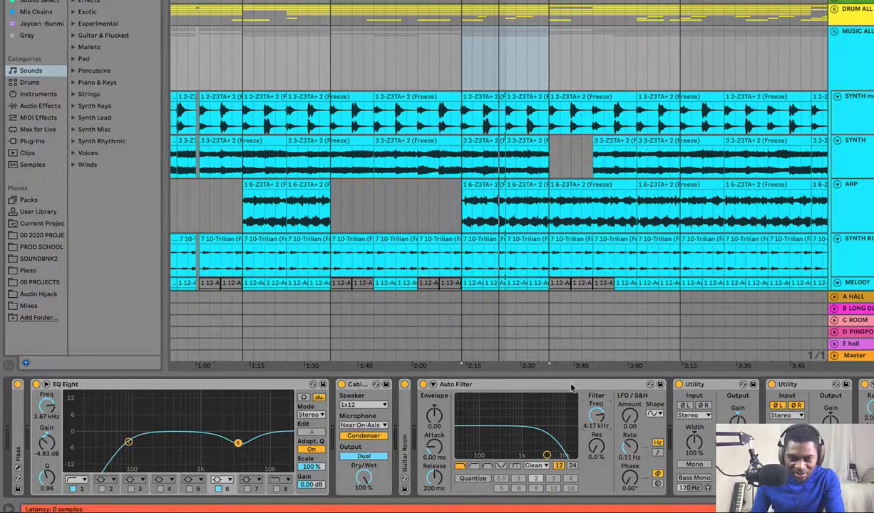
double_click(548, 384)
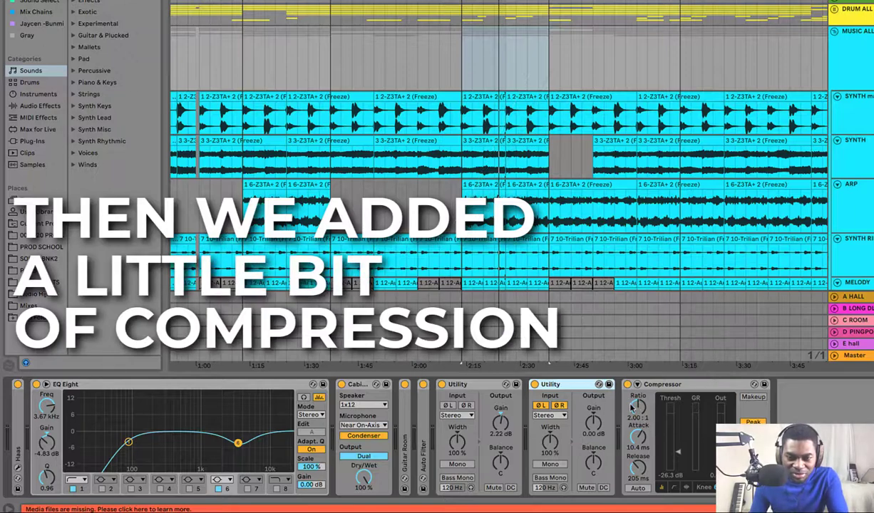
key("space")
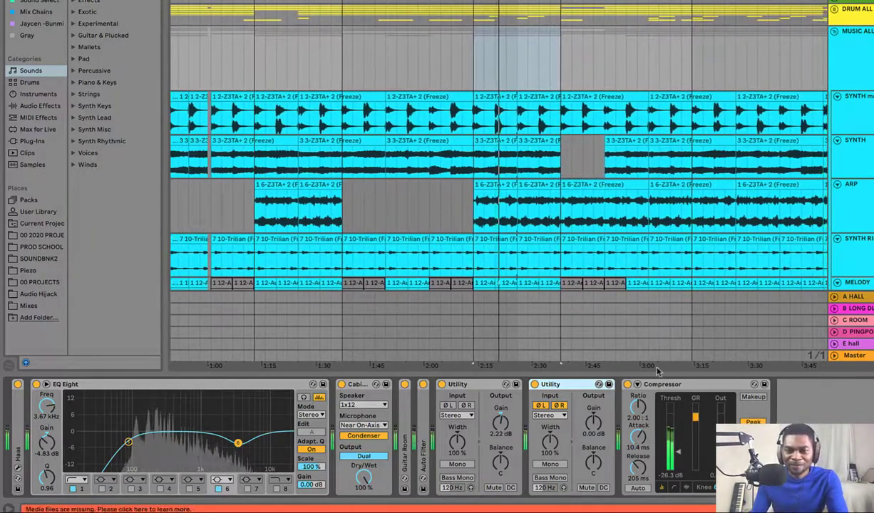
key("space")
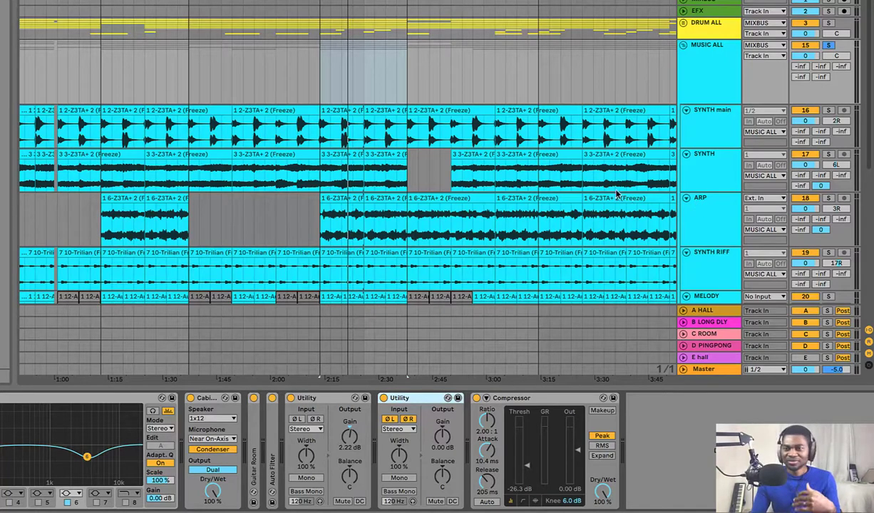
Solo the SYNTH main track and the SYNTH track one after the other to hear each alone within MUSIC ALL.
left_click(710, 126)
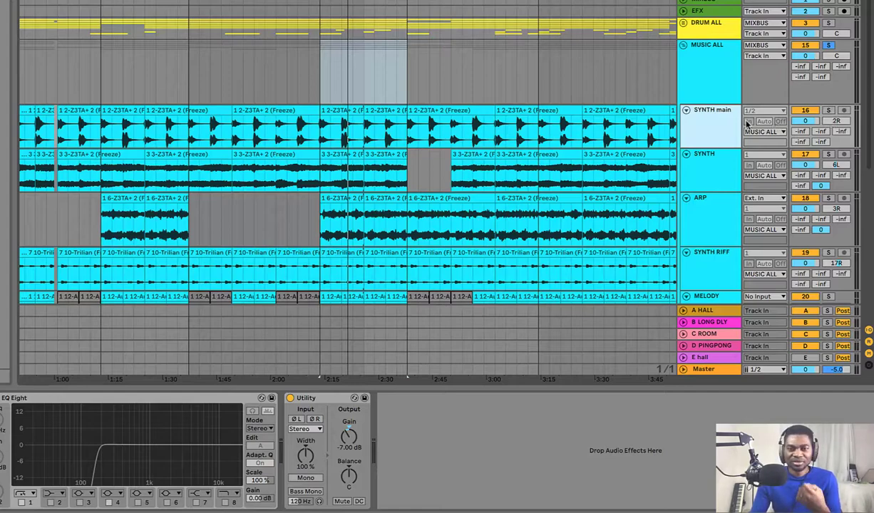
scroll(711, 129, "down", 3)
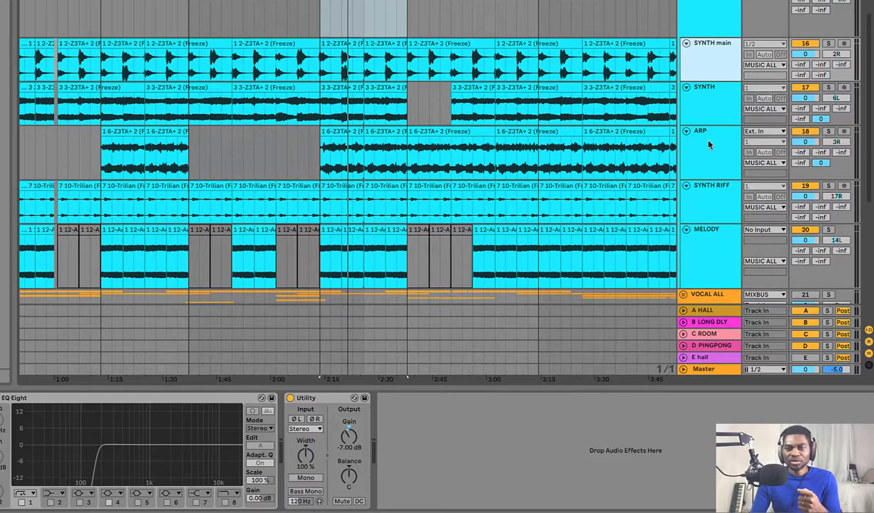
scroll(712, 53, "up", 2)
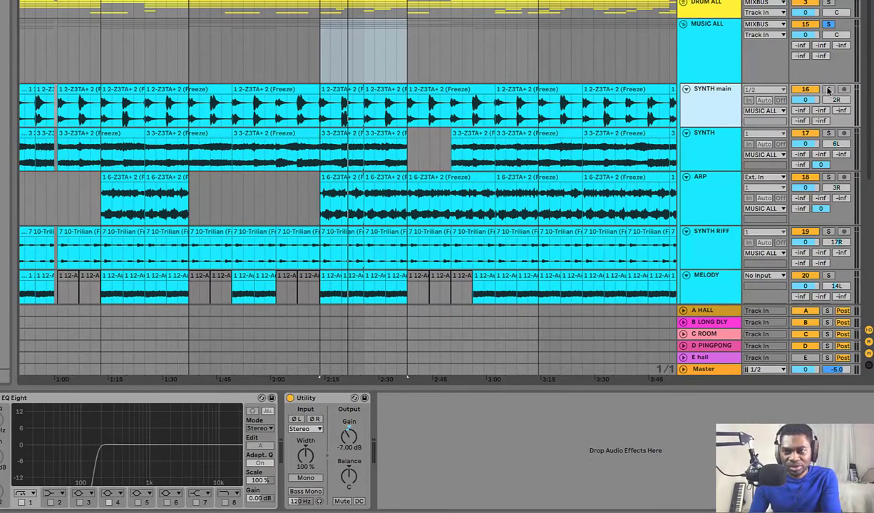
left_click(829, 91)
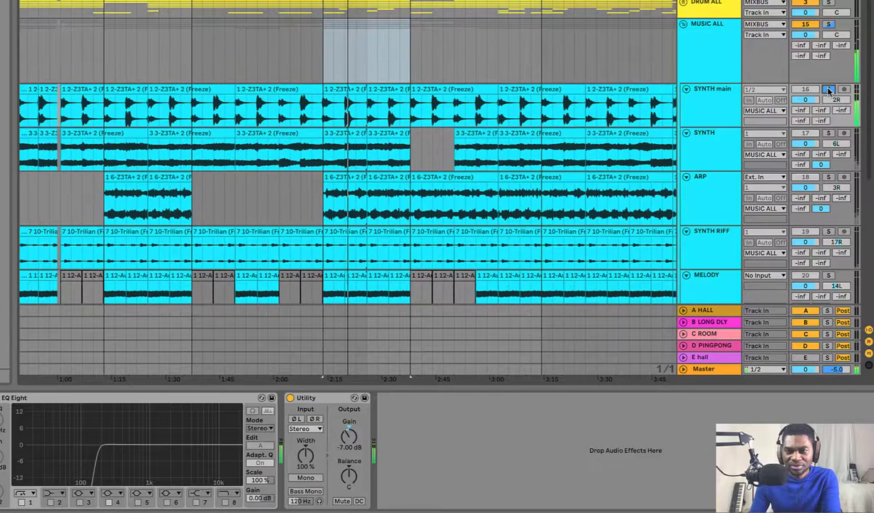
left_click(828, 134)
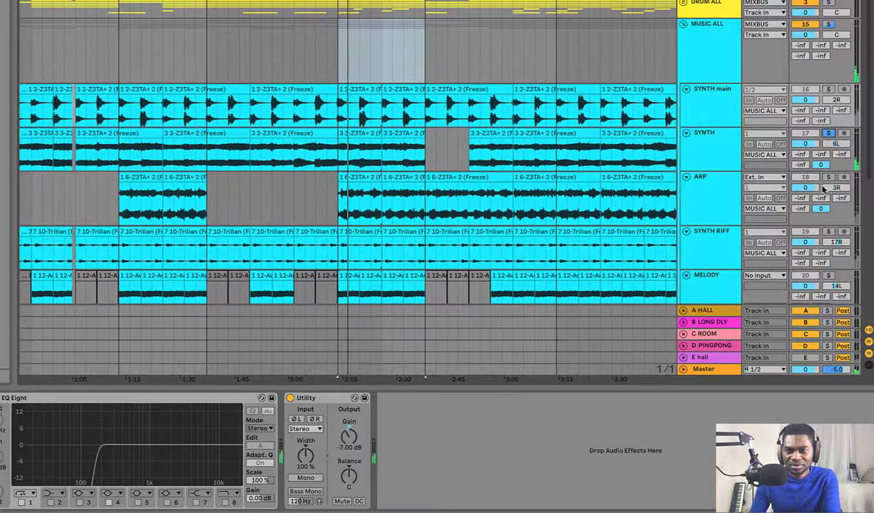
Inspect the devices on the E hall return and on the ARP track.
scroll(777, 156, "down", 1)
scroll(778, 155, "down", 2)
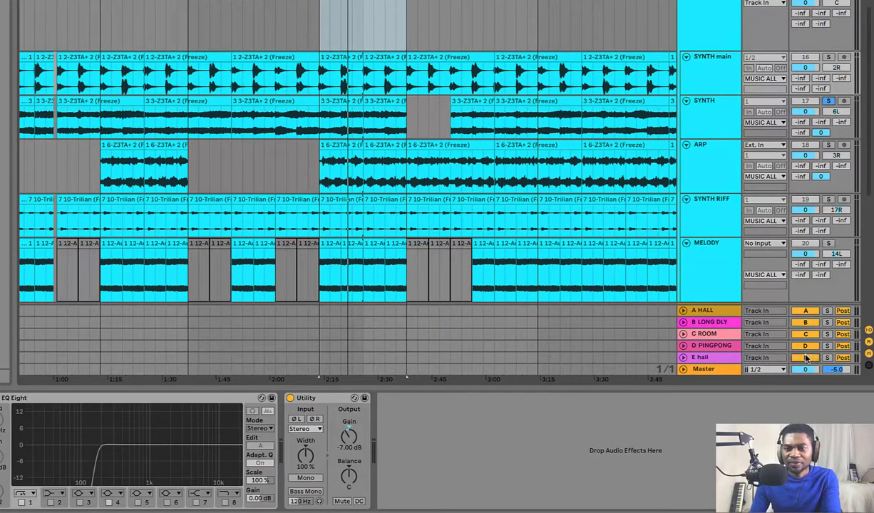
left_click(708, 360)
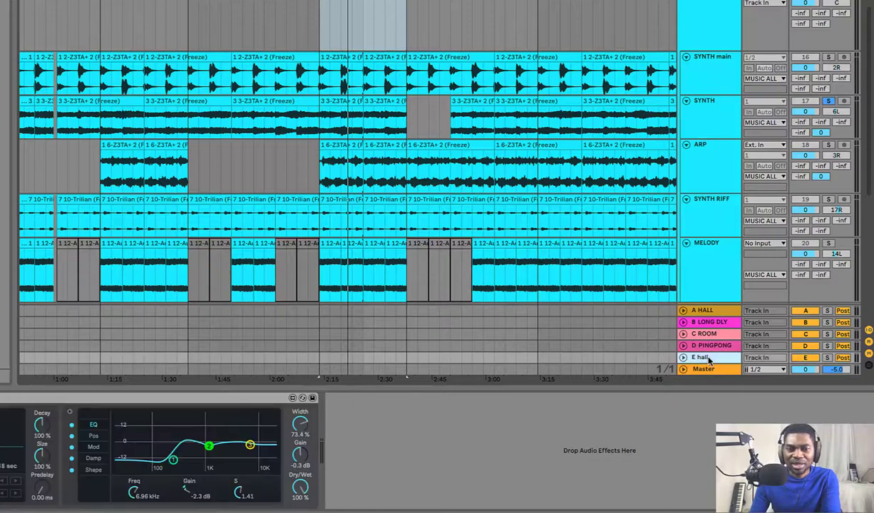
left_click(717, 179)
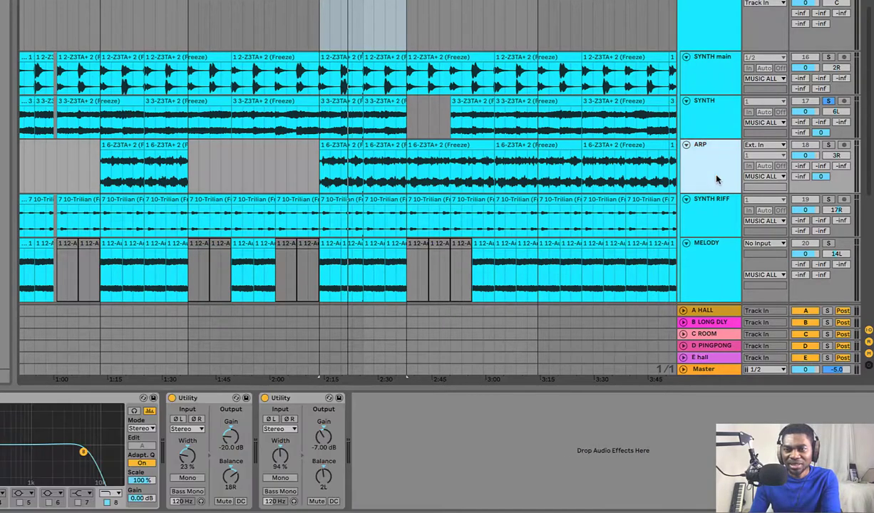
scroll(717, 179, "down", 2)
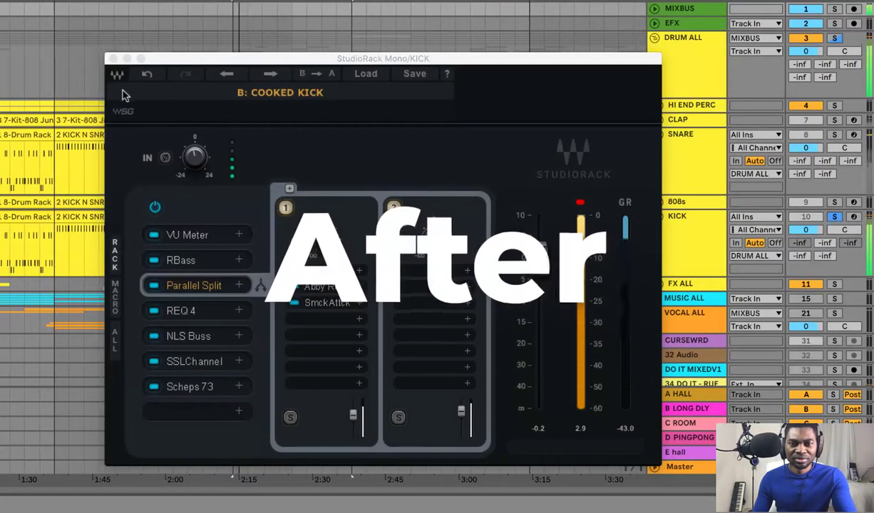
Move the KICK track's StudioRack window aside and reset its output clip indicator.
left_click_drag(204, 64, 144, 42)
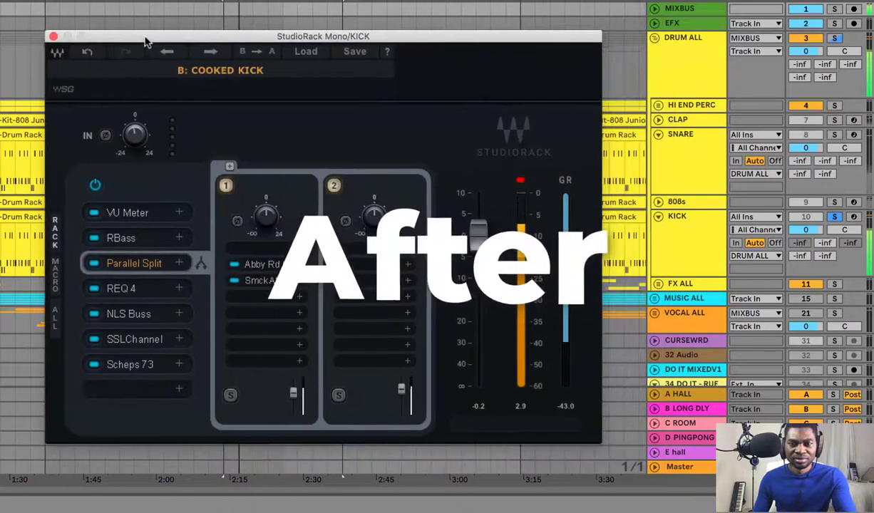
left_click(520, 182)
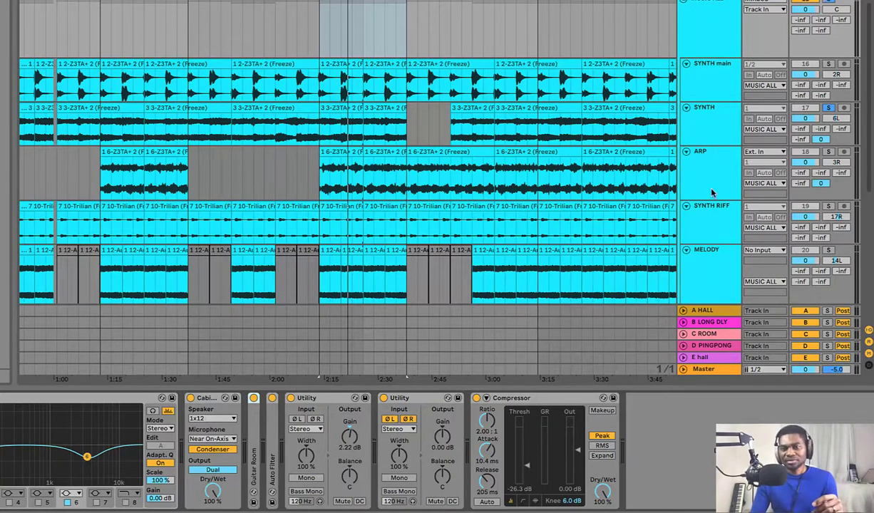
Play the soloed SYNTH track and solo the E hall return to hear the reverb on its own.
left_click(710, 131)
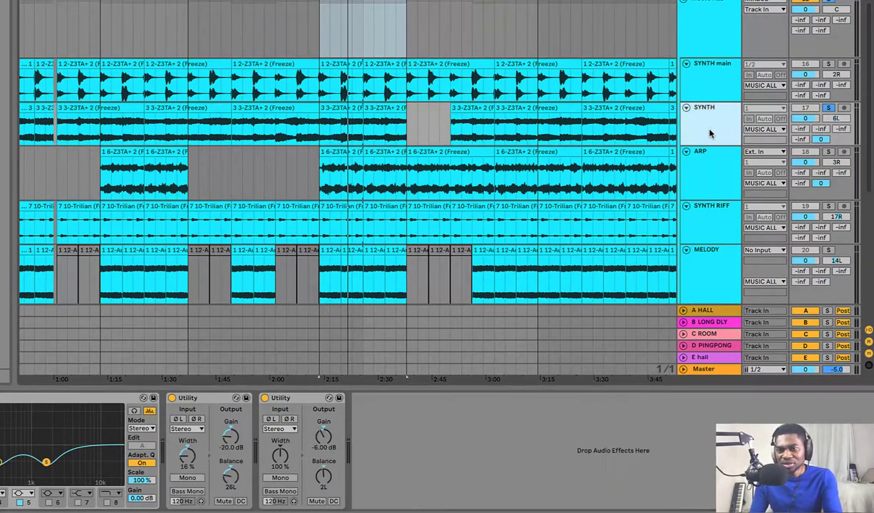
key("space")
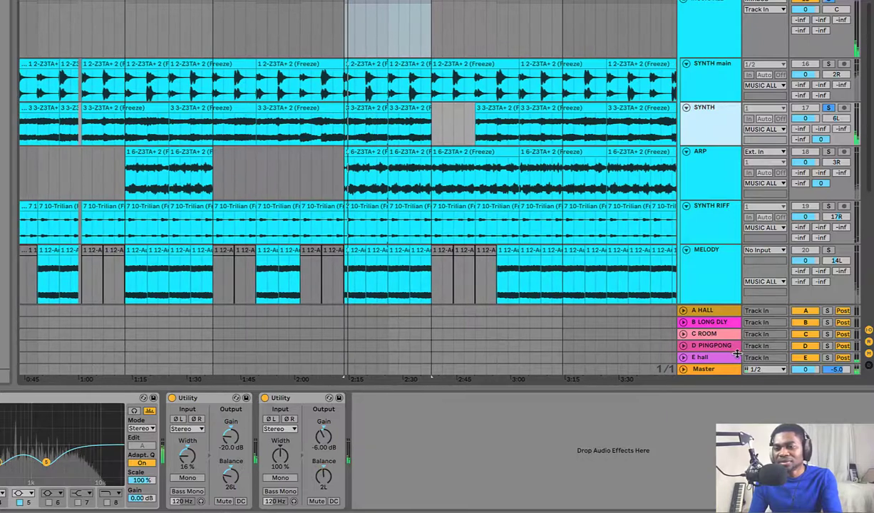
left_click(703, 357)
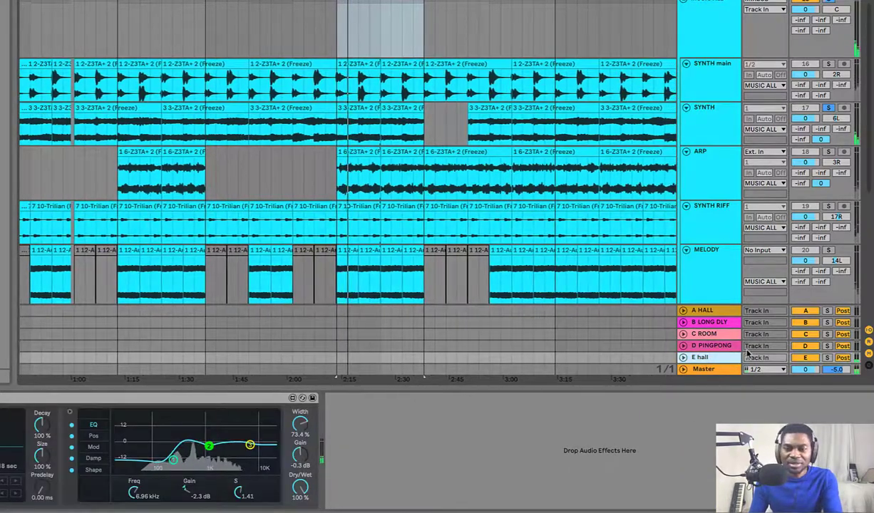
left_click(827, 358)
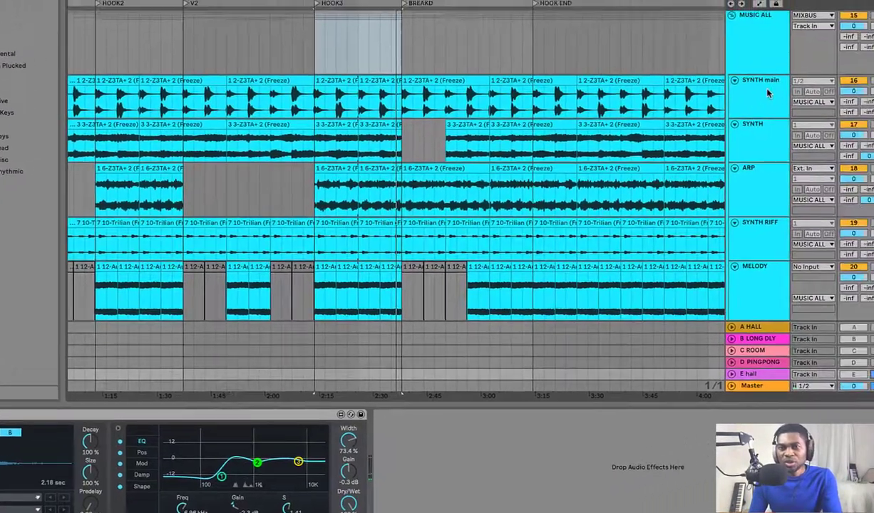
Bring up the MUSIC ALL and SYNTH main device chains, and audition SYNTH main soloed.
left_click(852, 35)
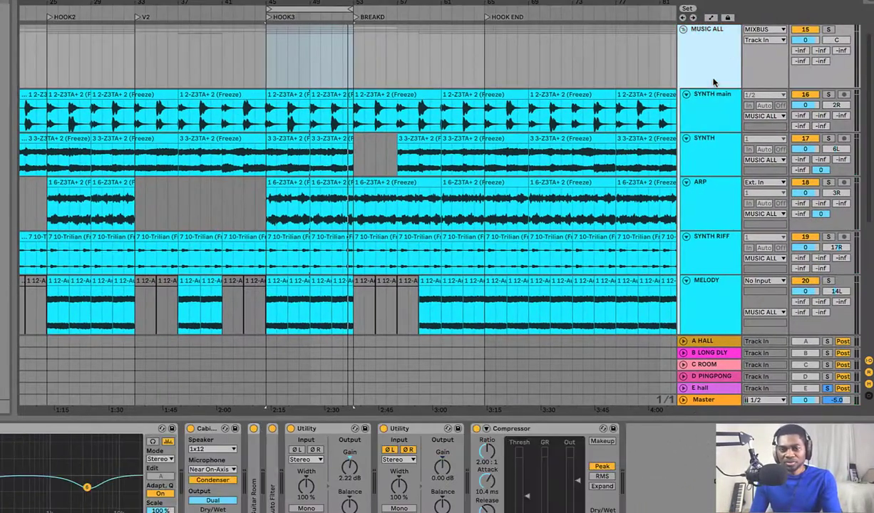
left_click(711, 104)
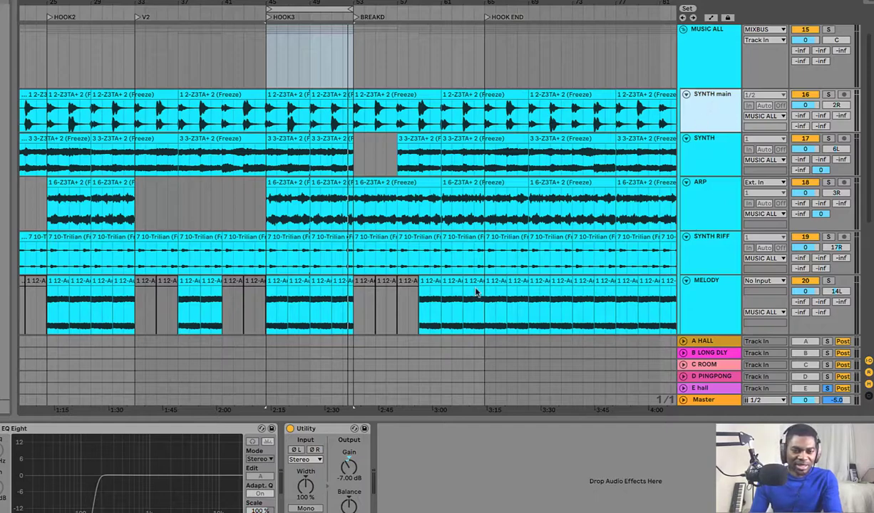
left_click(828, 95)
key("space")
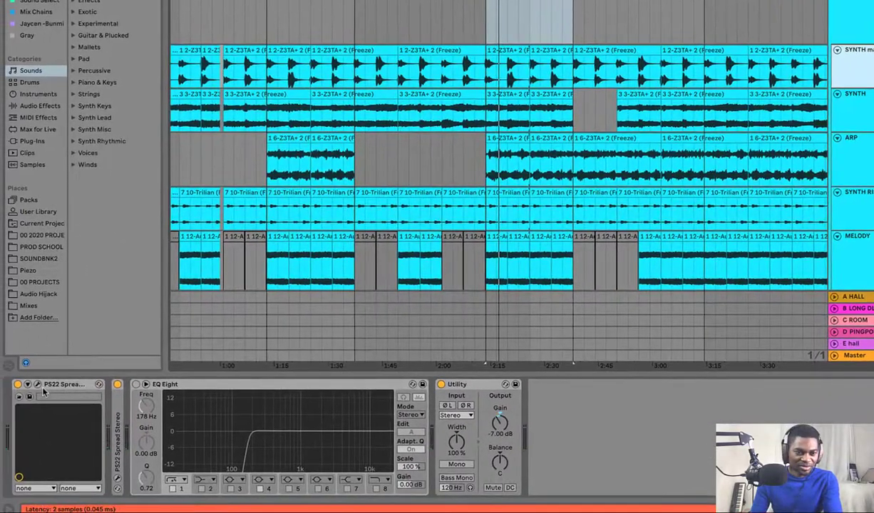
Fold the first PS22 Spread Stereo on SYNTH main, and examine the plug-in windows of both PS22 Spread instances.
double_click(44, 385)
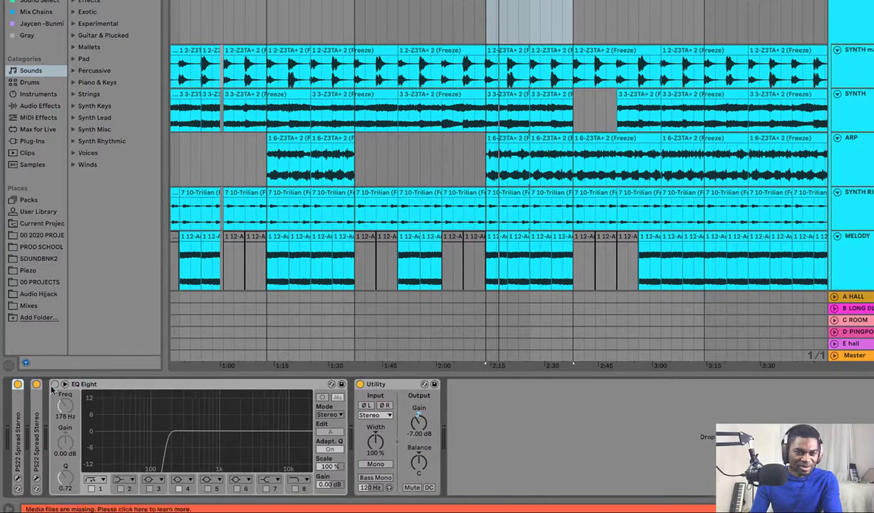
left_click(17, 482)
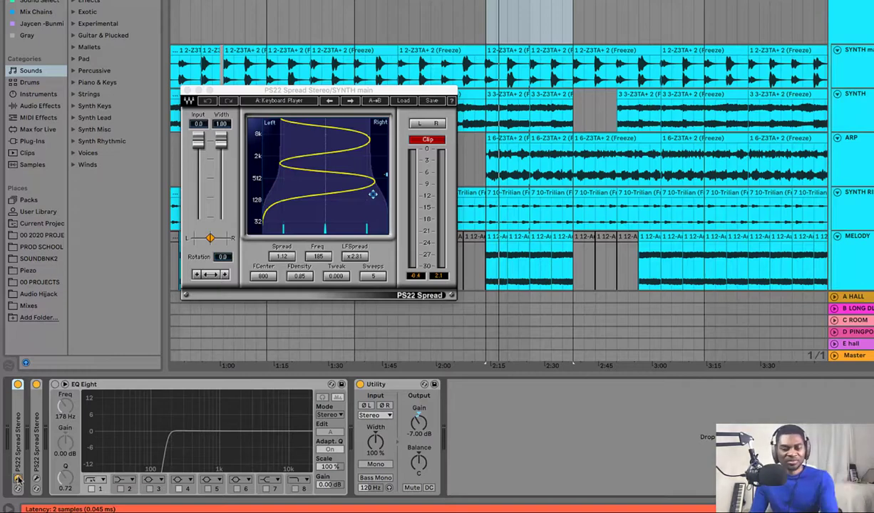
left_click(18, 482)
left_click(36, 481)
left_click(37, 482)
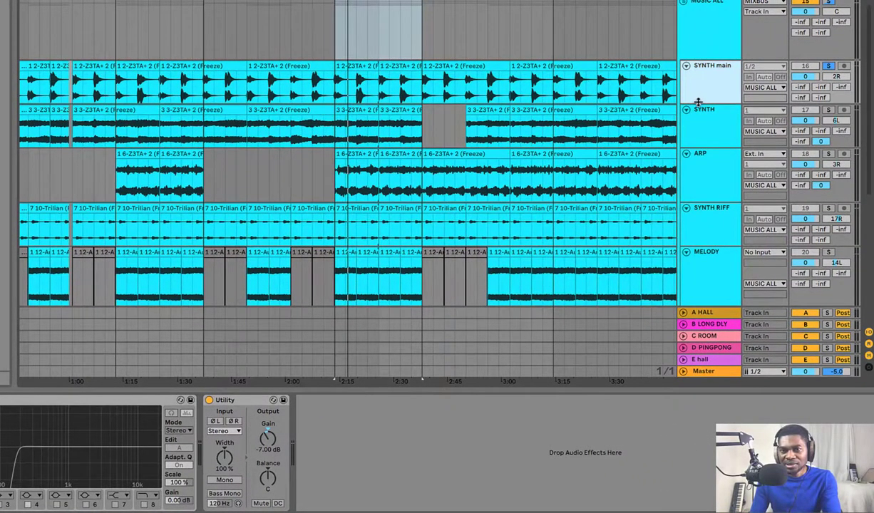
Slightly increase the SYNTH main track's height, and audition the MELODY track soloed with its device chain shown.
left_click_drag(698, 102, 699, 110)
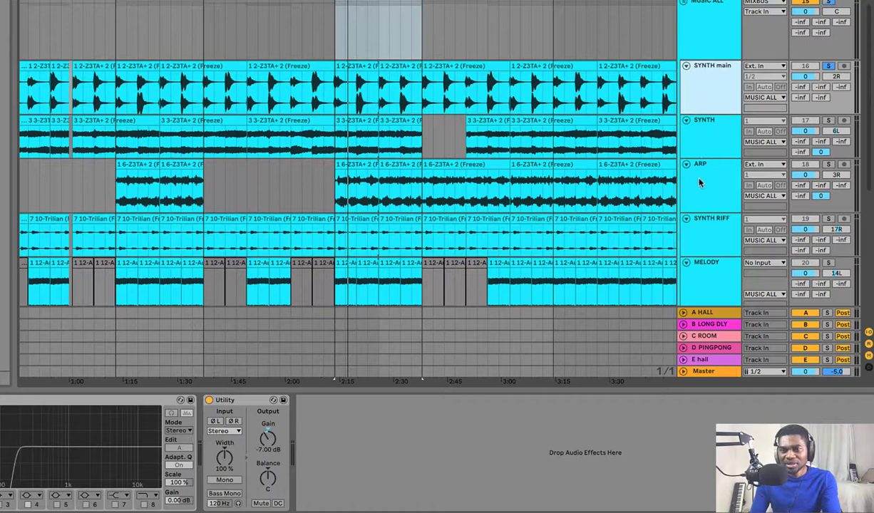
scroll(699, 209, "down", 1)
left_click(711, 281)
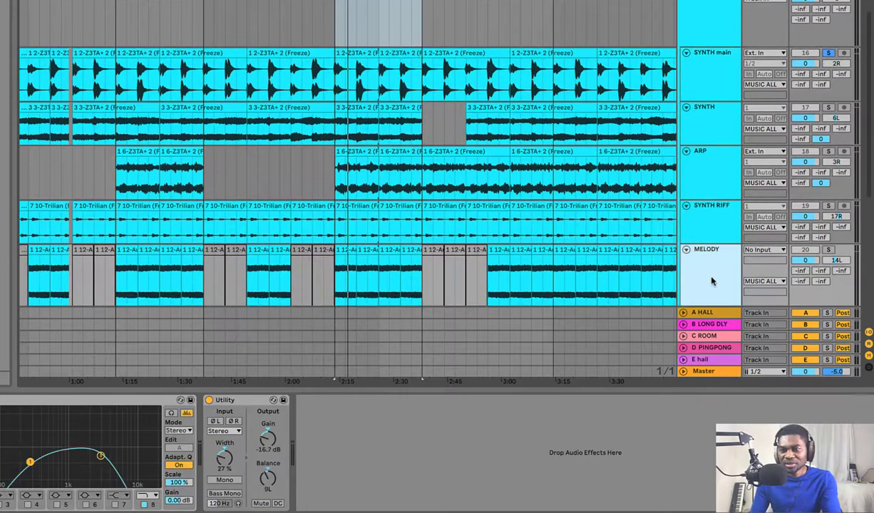
left_click(829, 251)
key("space")
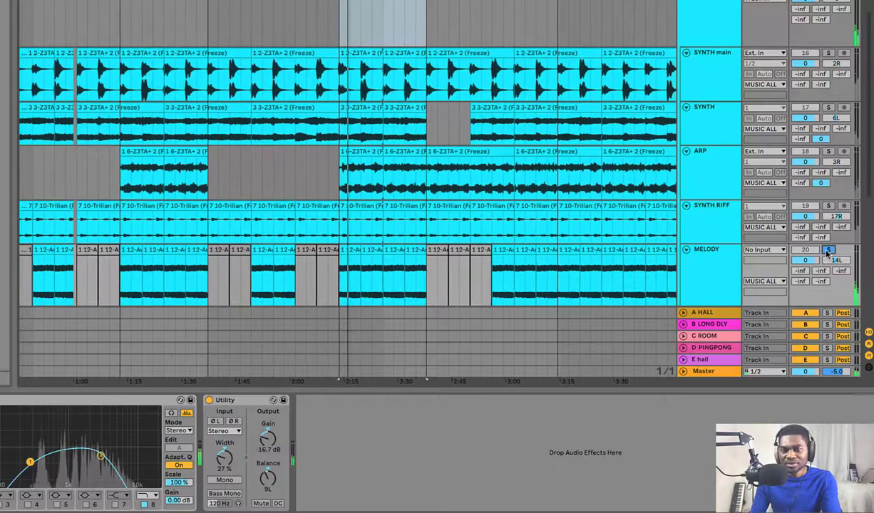
scroll(826, 249, "up", 1)
scroll(826, 248, "up", 2)
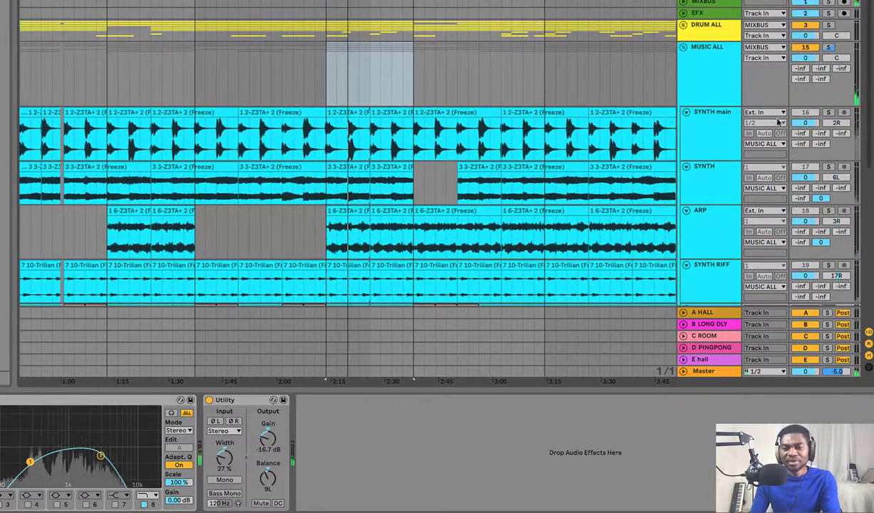
scroll(775, 134, "down", 4)
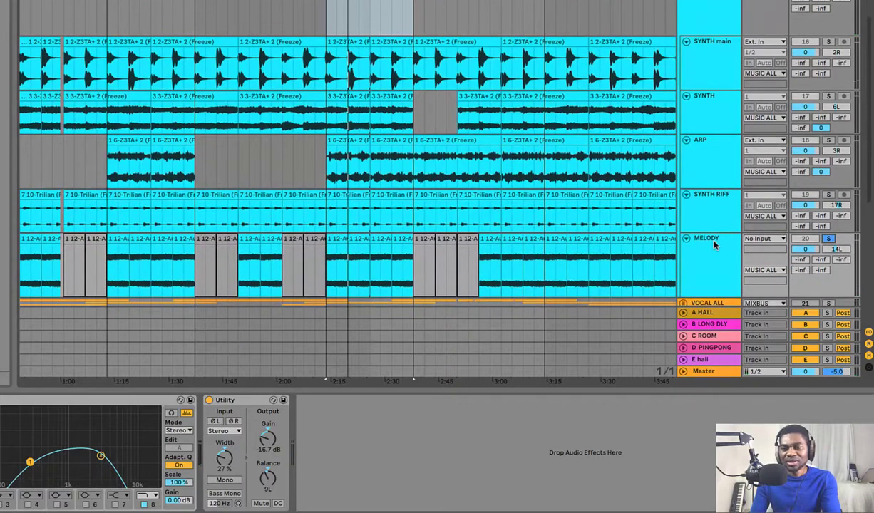
left_click(713, 245)
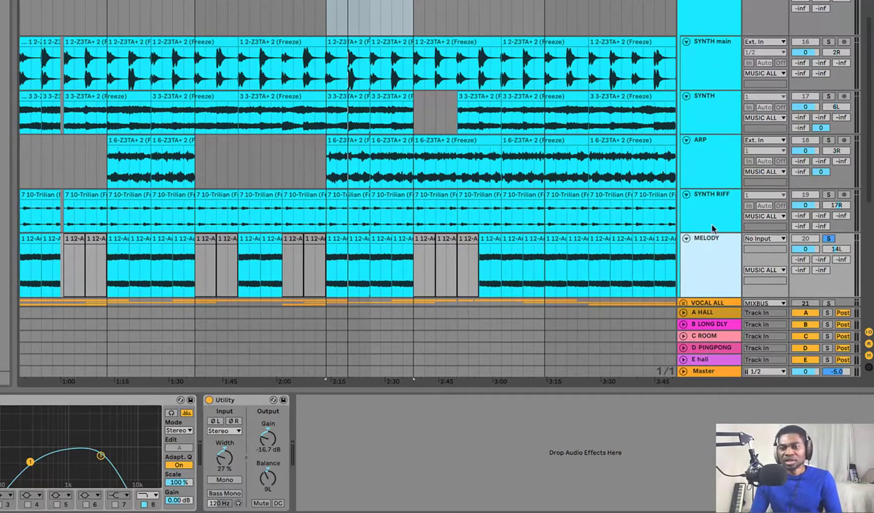
Bring up the ARP and SYNTH device chains, and audition the SYNTH RIFF track soloed with its own chain shown.
left_click(708, 170)
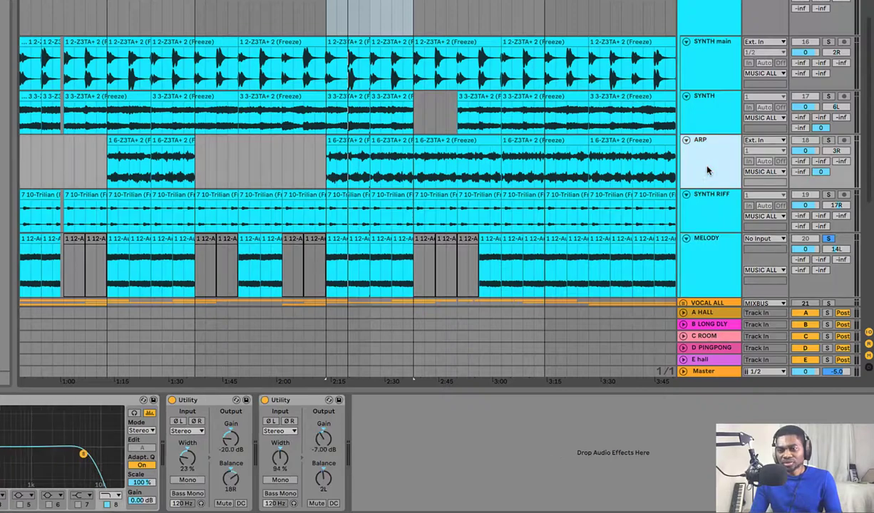
left_click(710, 117)
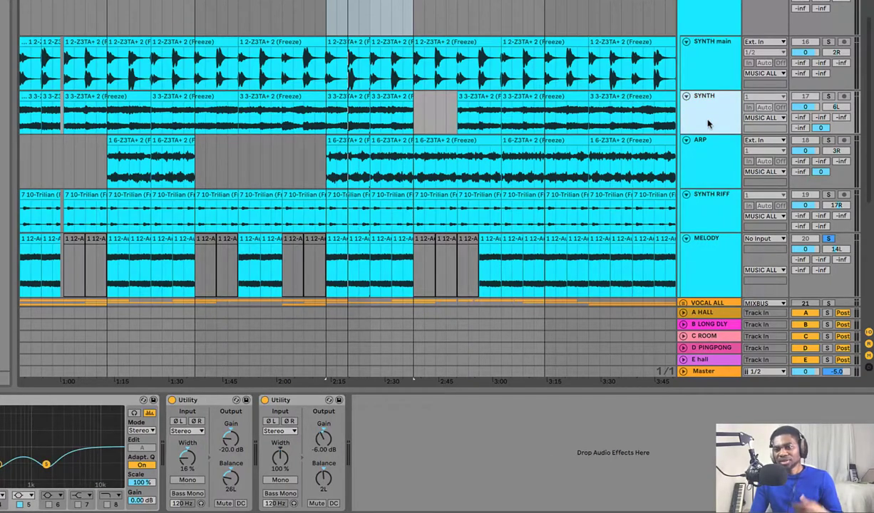
left_click(827, 195)
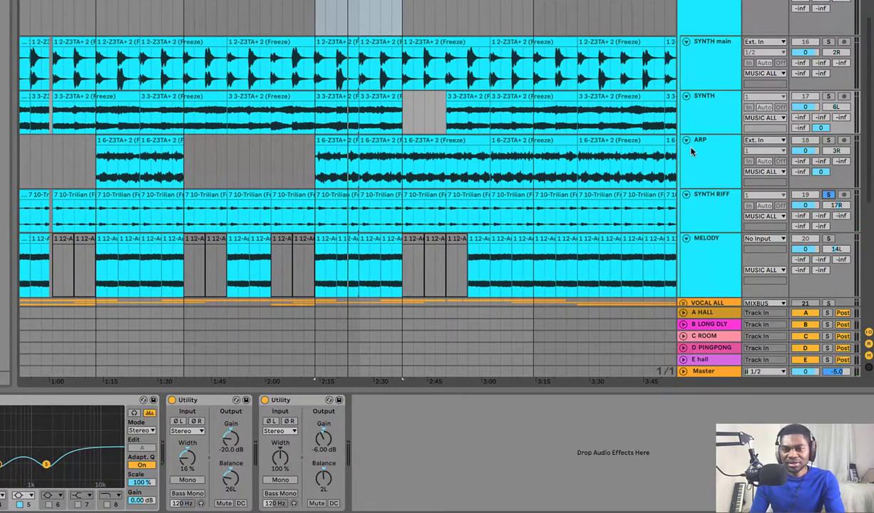
scroll(691, 151, "up", 3)
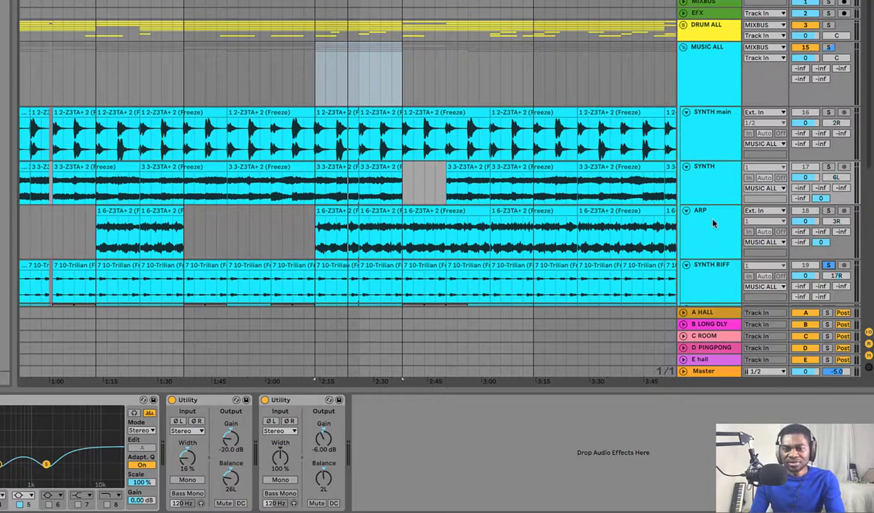
left_click(711, 291)
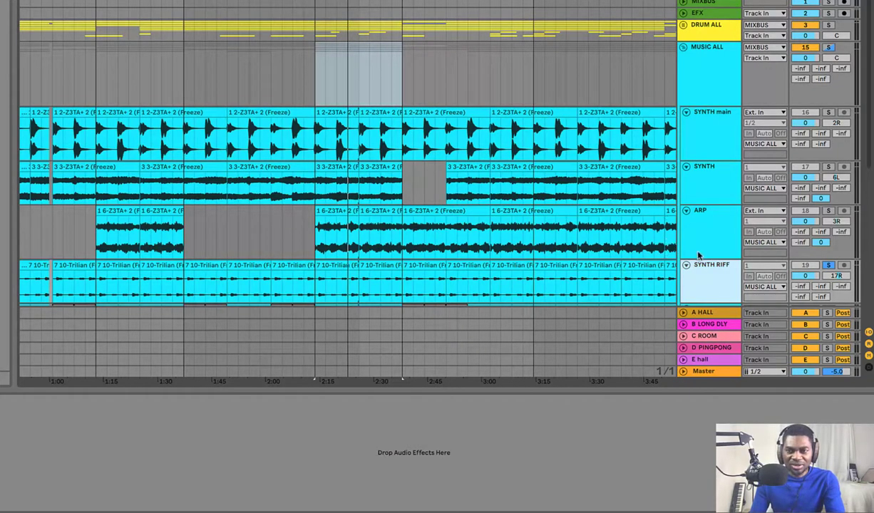
scroll(702, 268, "down", 2)
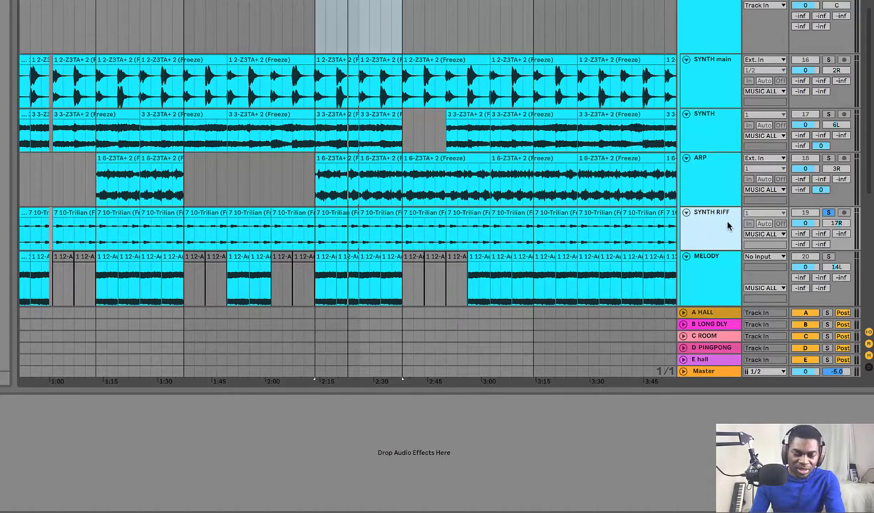
key("space")
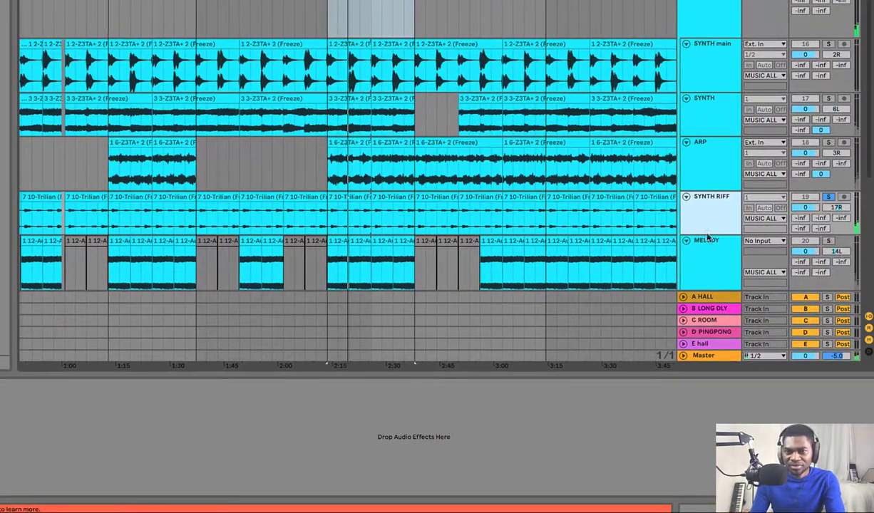
Examine EQ Eight band 1 on the MELODY track, and audition the ARP track soloed with its device chain shown.
left_click(711, 246)
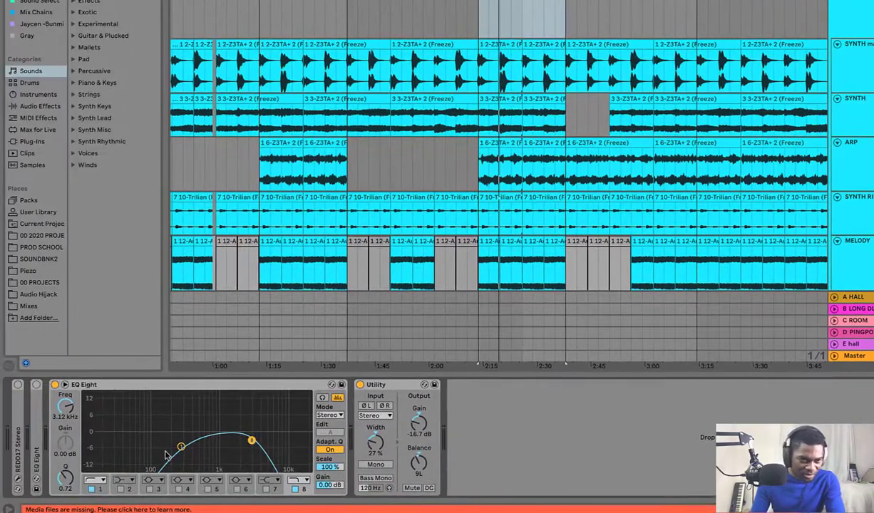
left_click(181, 447)
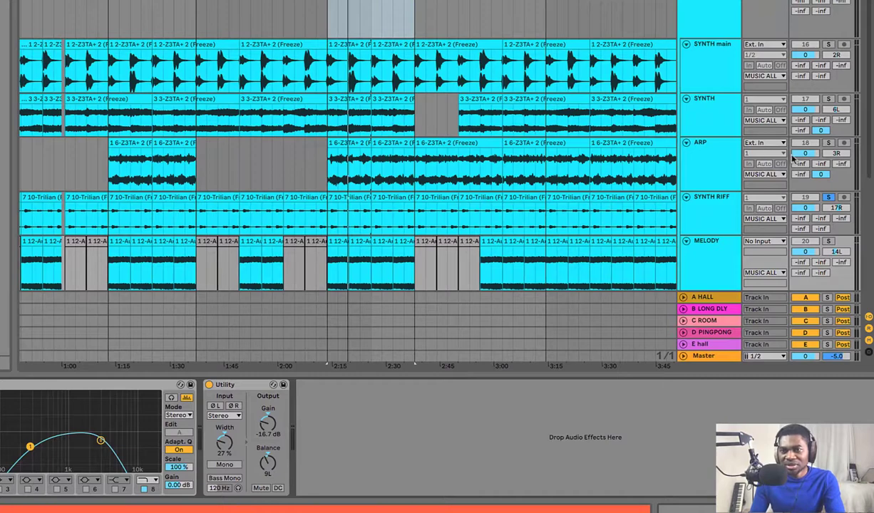
left_click(713, 162)
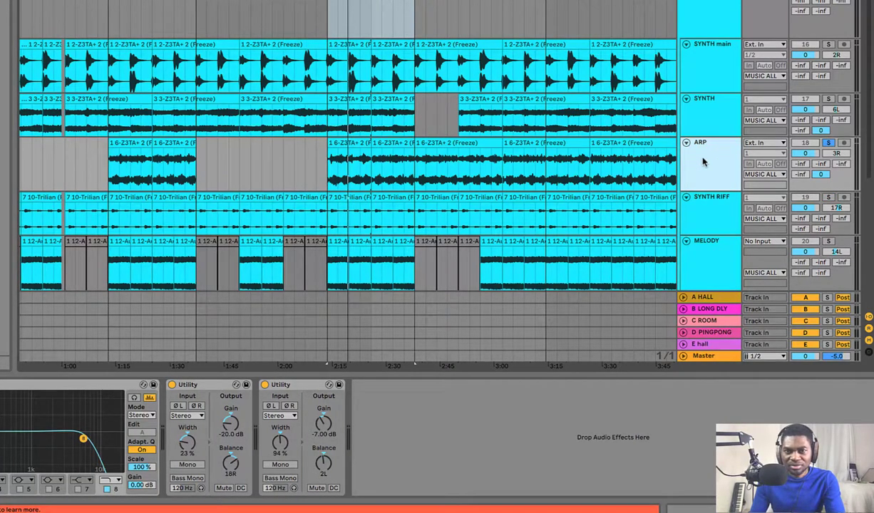
key("space")
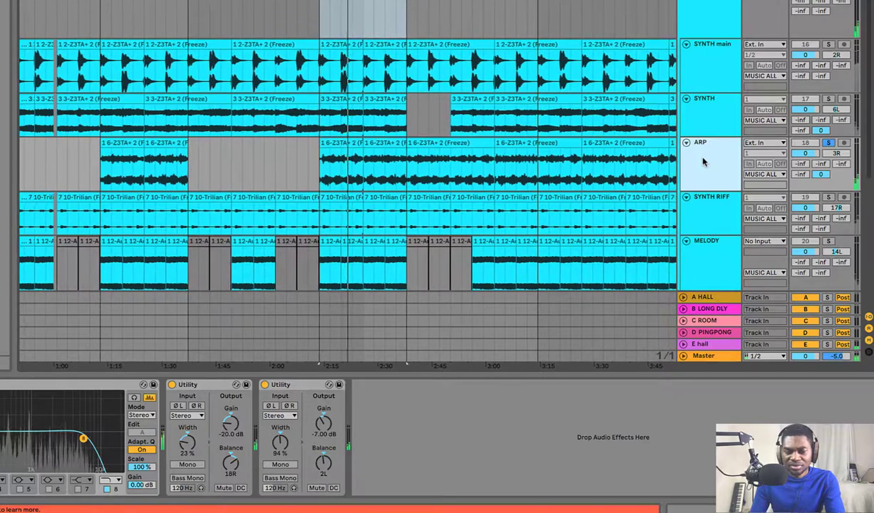
Review the SYNTH, MUSIC ALL and DRUM ALL device chains and look through the tracks of the arrangement.
scroll(702, 162, "up", 2)
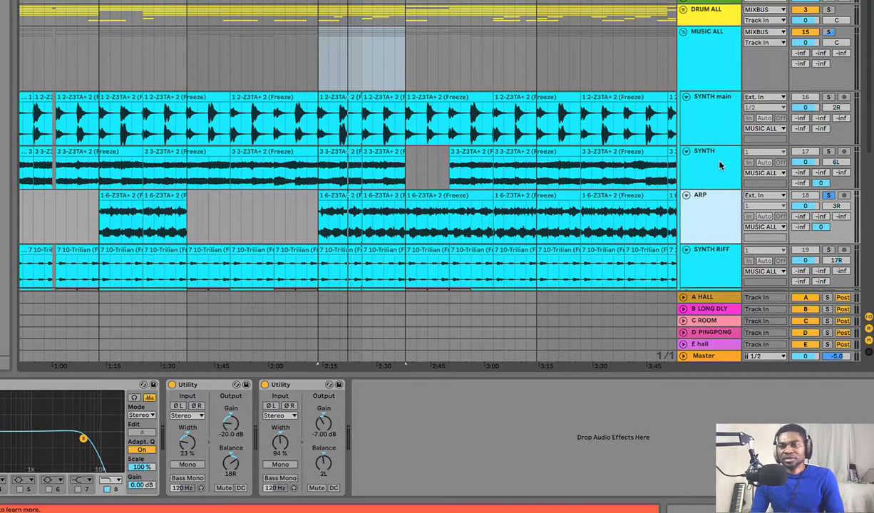
left_click(719, 165)
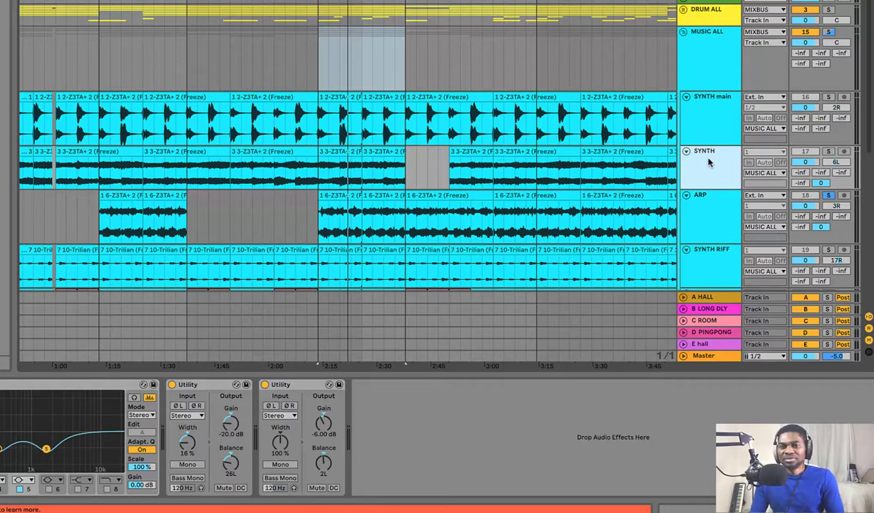
left_click(700, 62)
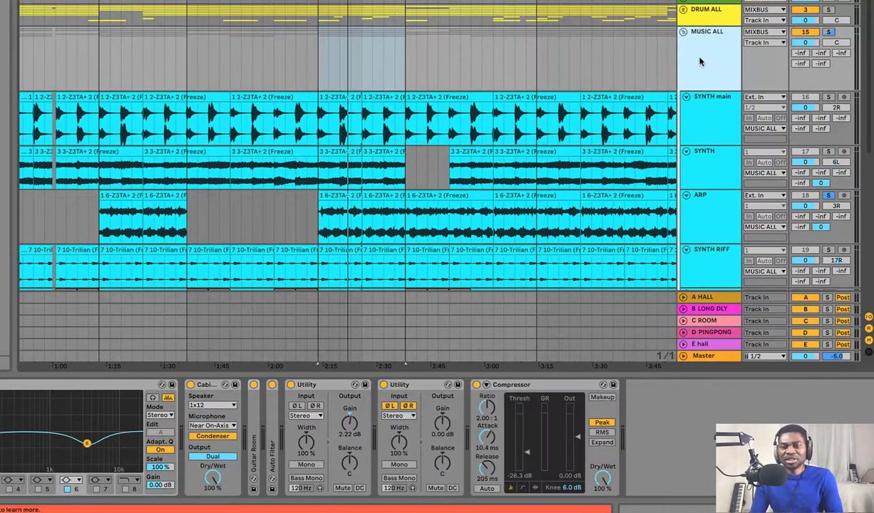
scroll(695, 80, "down", 1)
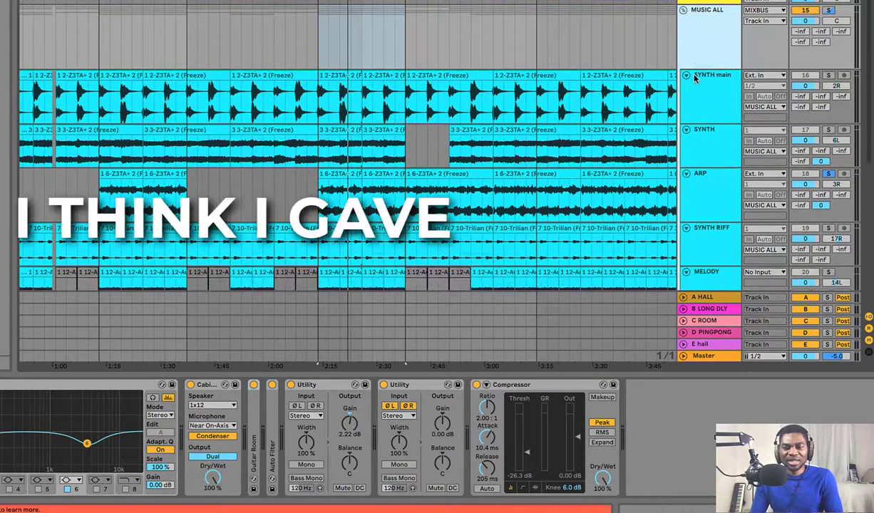
scroll(695, 79, "down", 6)
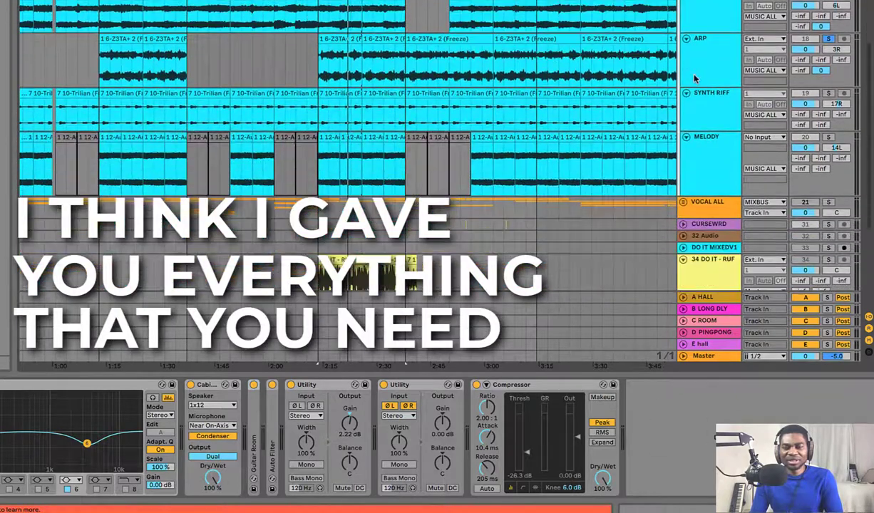
scroll(695, 79, "down", 3)
scroll(695, 78, "up", 10)
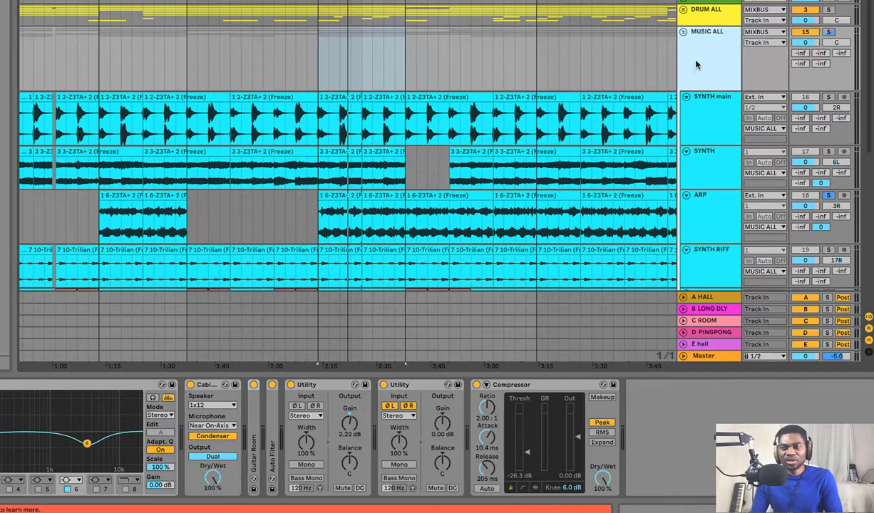
left_click(692, 51)
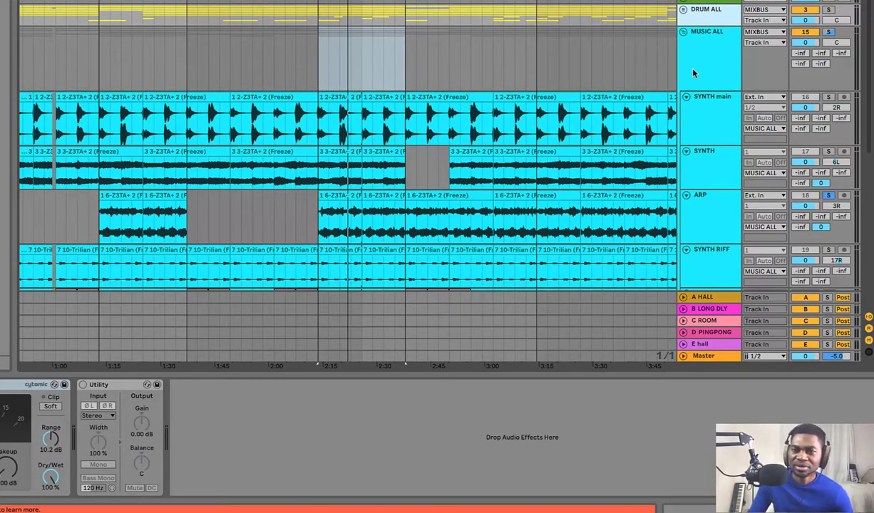
Turn off the ARP track's solo, and bring up the device chains of the E hall return and the ARP track.
left_click(829, 196)
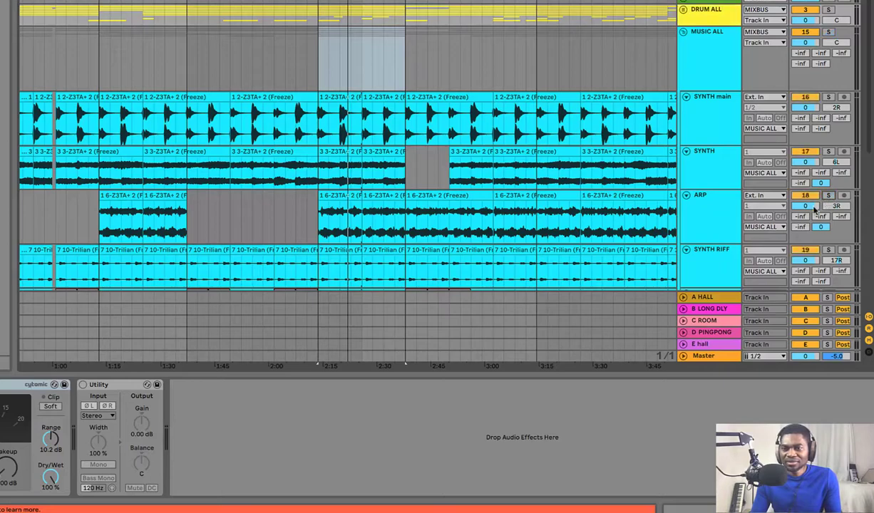
left_click(713, 345)
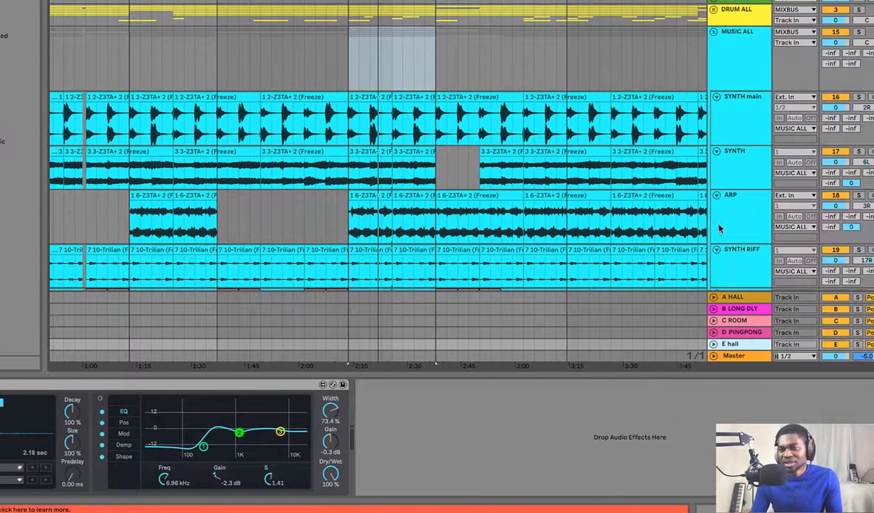
left_click(848, 213)
left_click(855, 175)
left_click(727, 209)
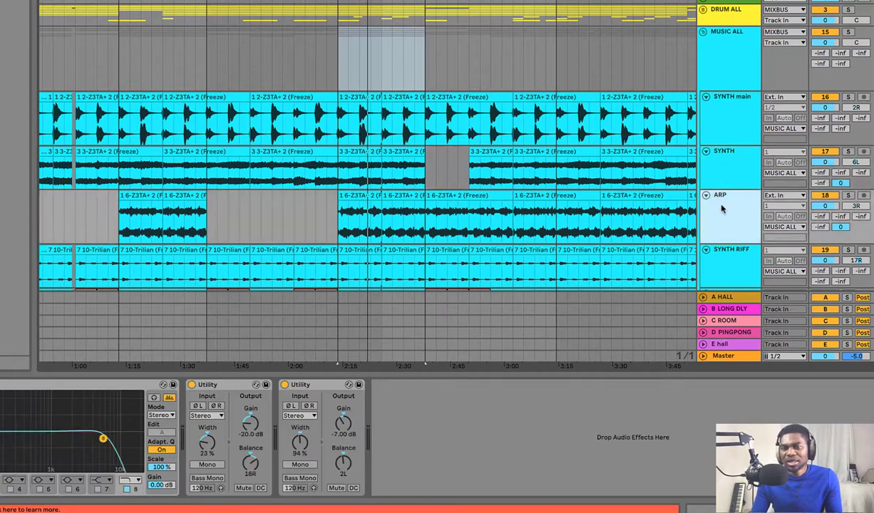
Check the MELODY and SYNTH RIFF tracks, ending with the MELODY device chain shown.
scroll(721, 209, "down", 3)
left_click(728, 214)
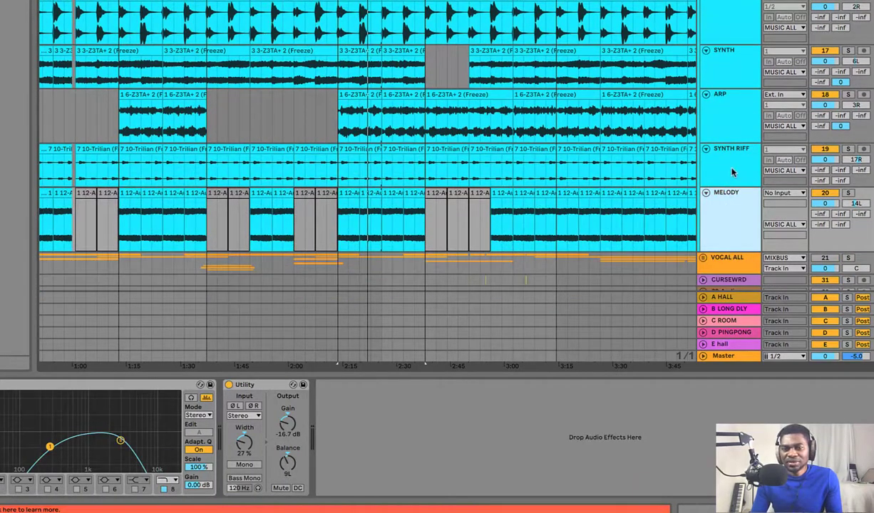
left_click(733, 171)
left_click(730, 203)
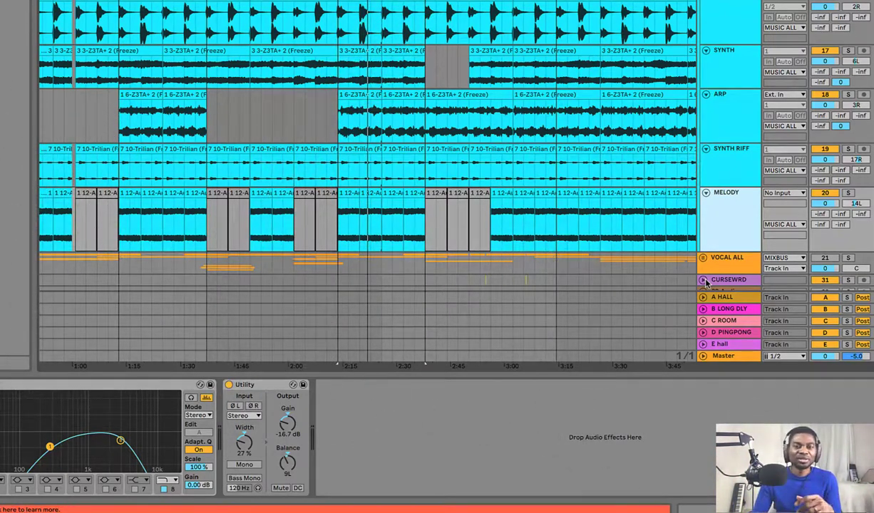
Bring up the MUSIC ALL group's device chain and audition the whole group soloed.
scroll(740, 131, "up", 3)
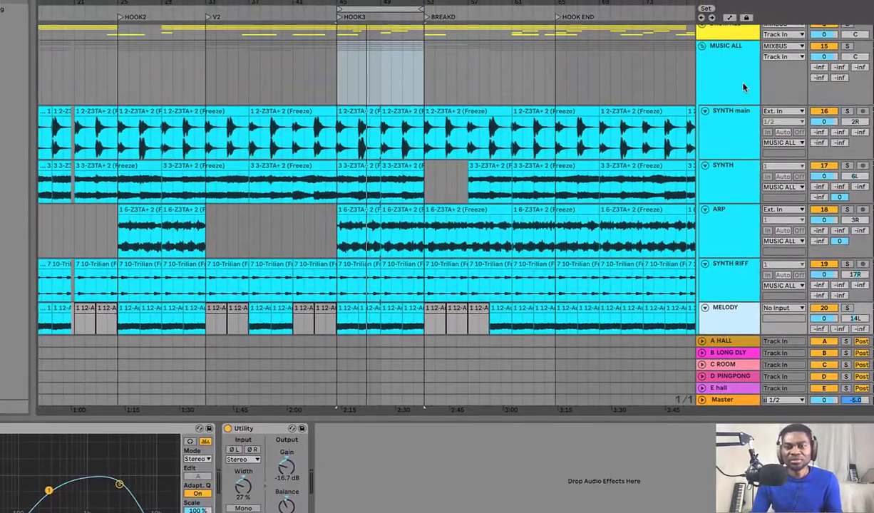
left_click(735, 83)
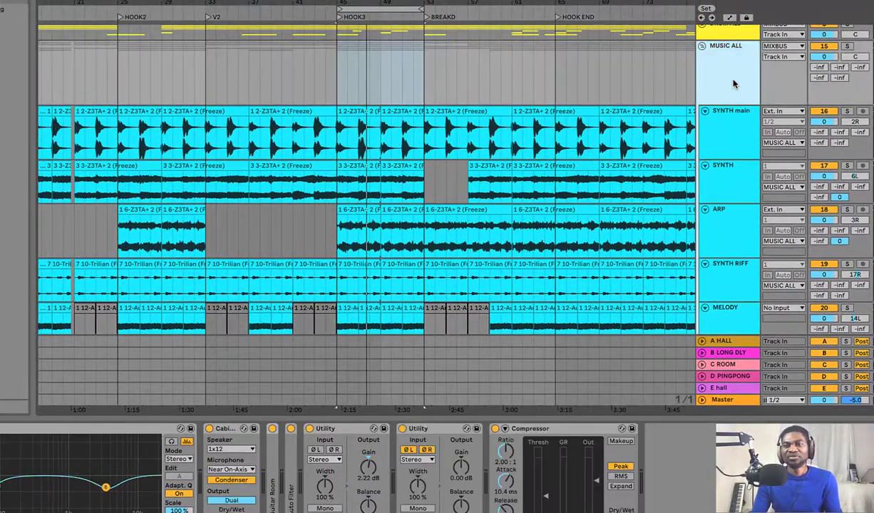
left_click(848, 48)
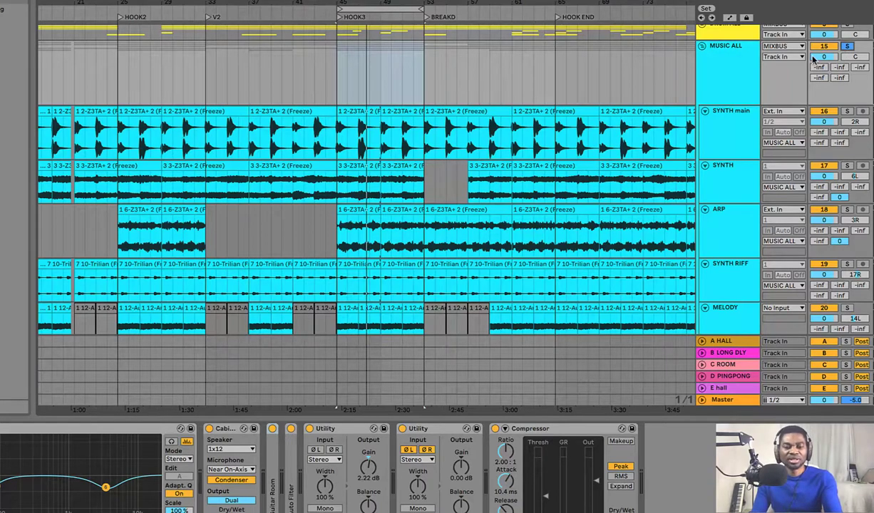
key("space")
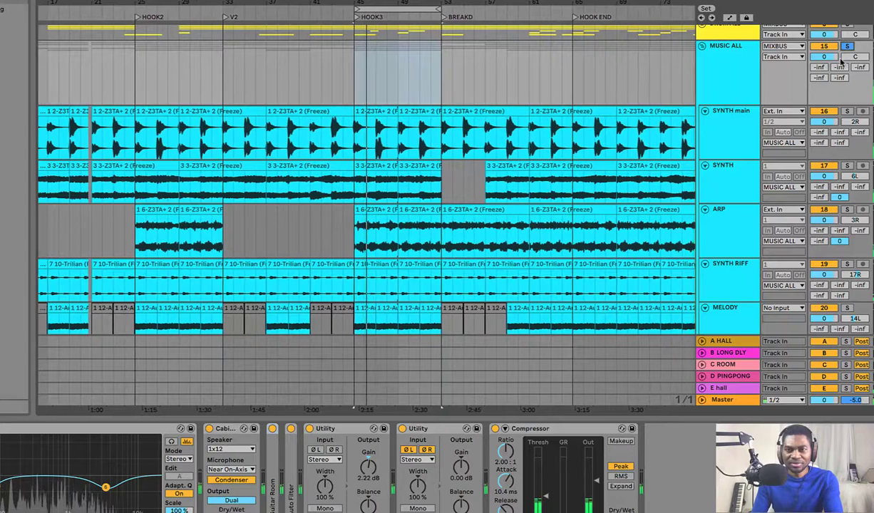
Turn off the MUSIC ALL solo during playback to hear the full mix, and fold the group.
scroll(819, 78, "up", 1)
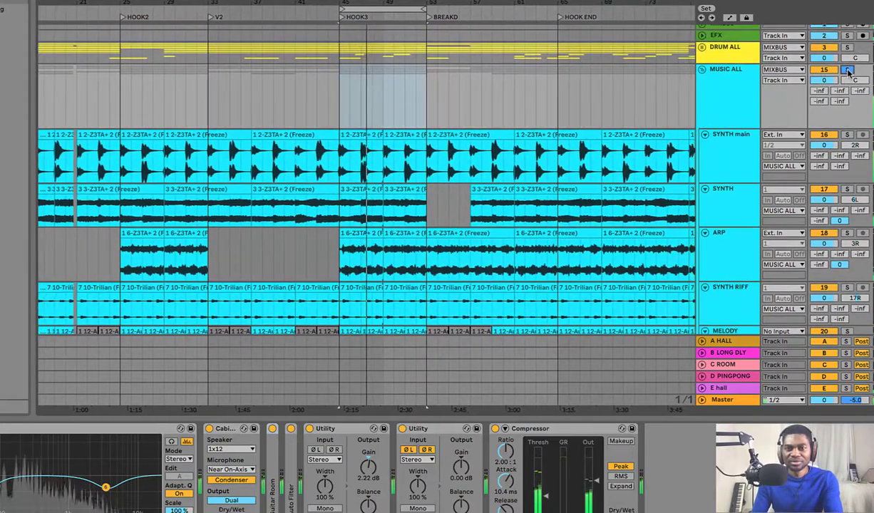
left_click(847, 70)
scroll(818, 98, "down", 1)
left_click(701, 68)
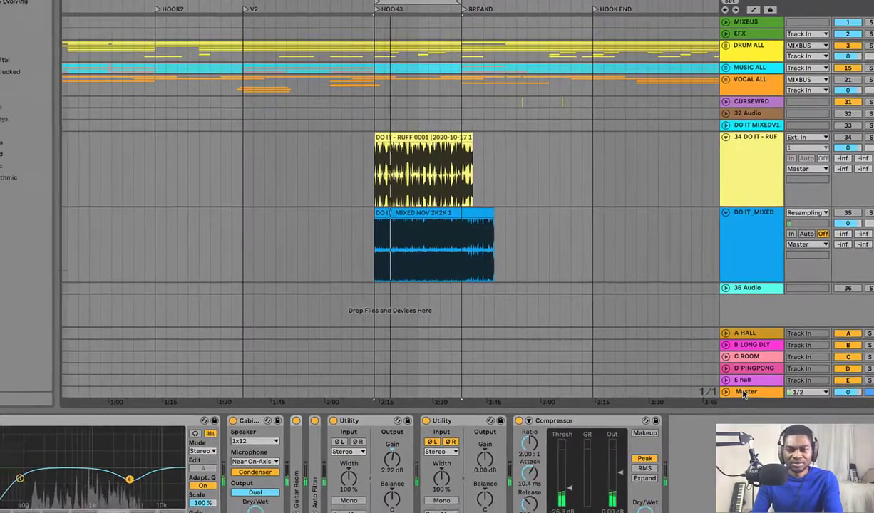
Examine the full mix in the Master track's SPAN and Insight 2 analyzers during playback, and close both plug-in windows.
left_click(723, 400)
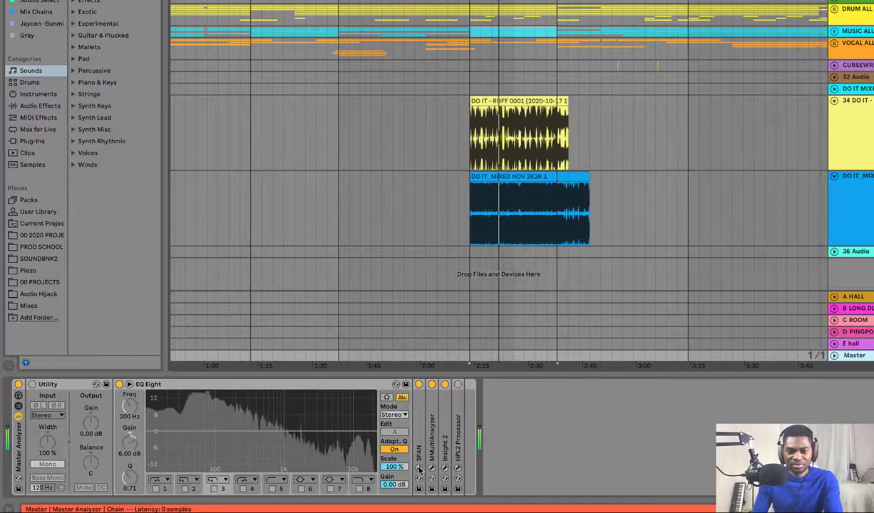
left_click(419, 470)
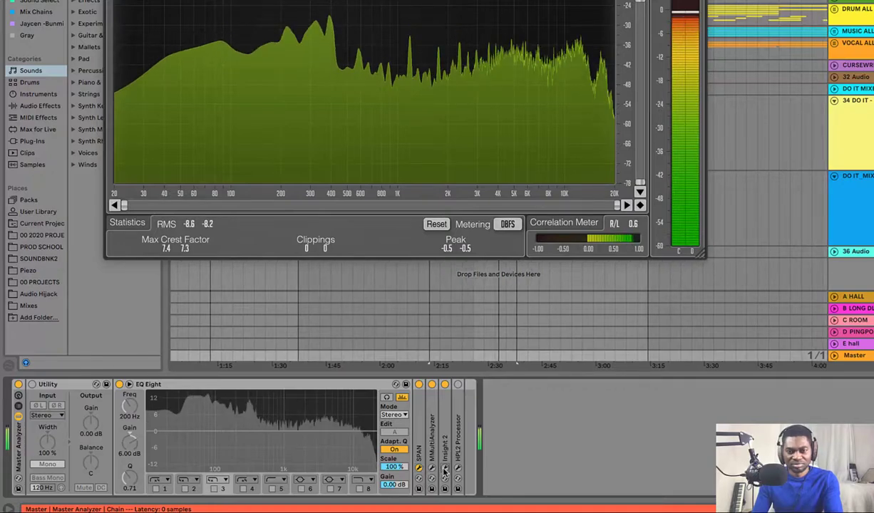
left_click(444, 469)
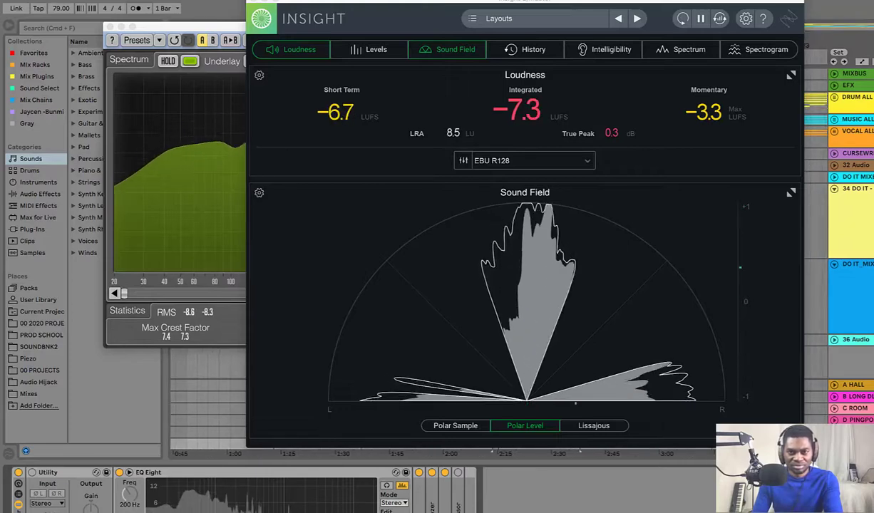
key("super+w")
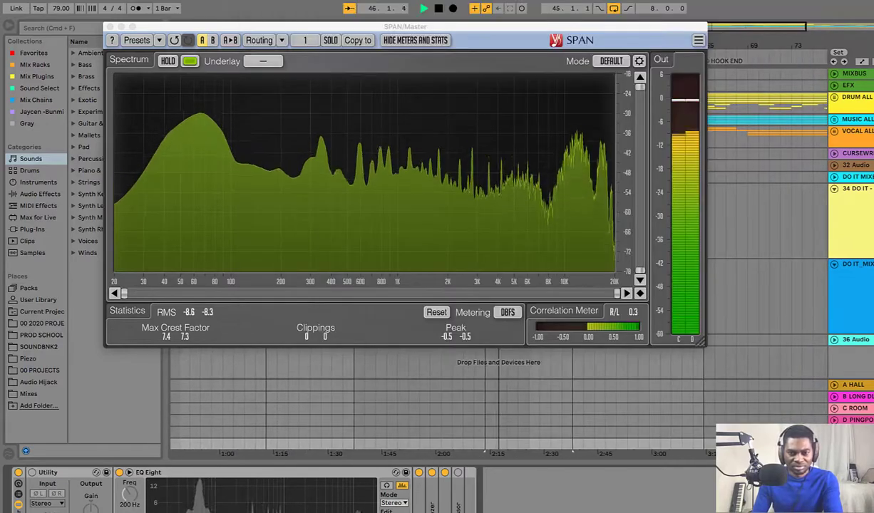
key("super+w")
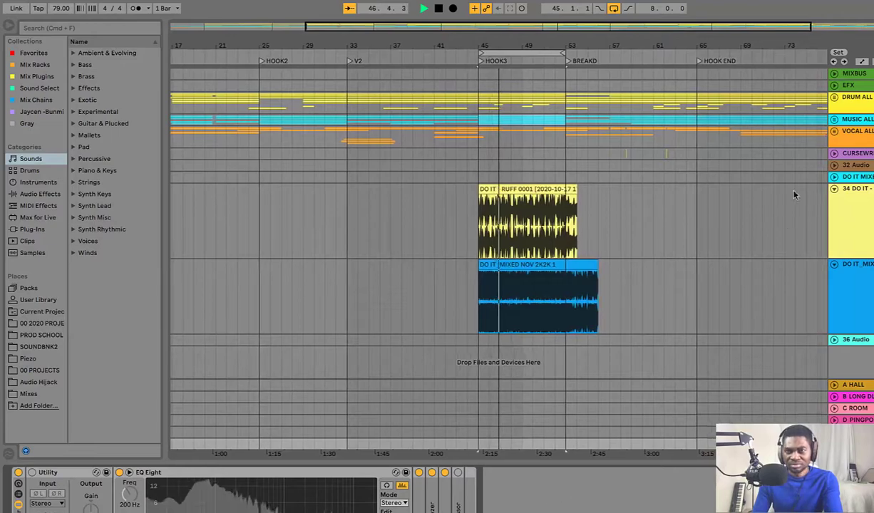
Bring up the MIXBUS device chain, open its StudioRack plug-in and inspect the NLS Buss slots.
left_click(854, 74)
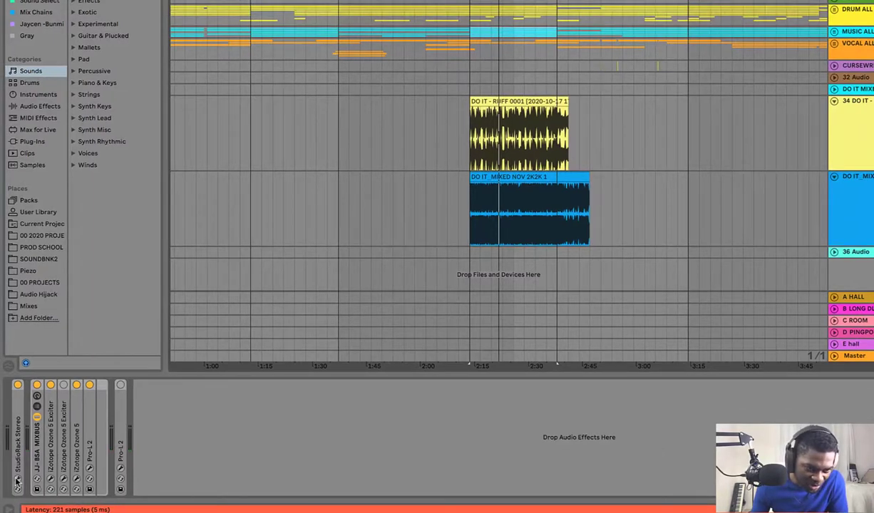
left_click(18, 482)
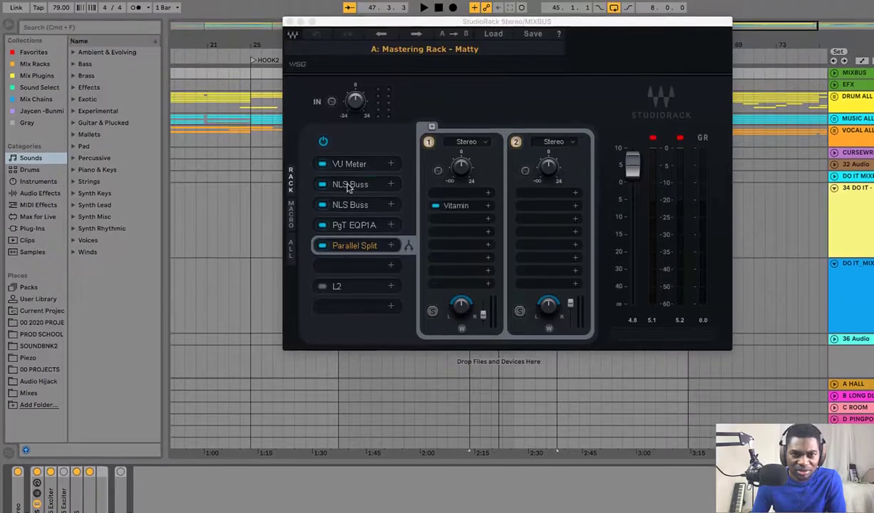
left_click(348, 127)
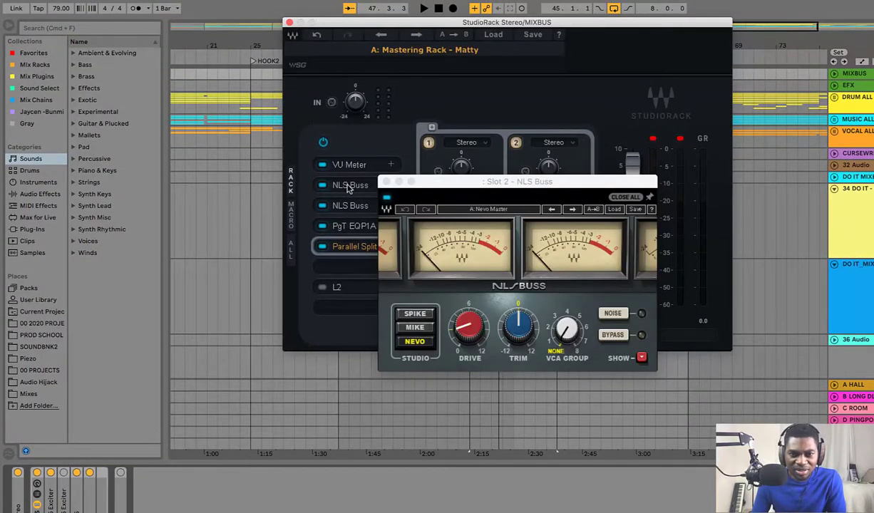
left_click(349, 186)
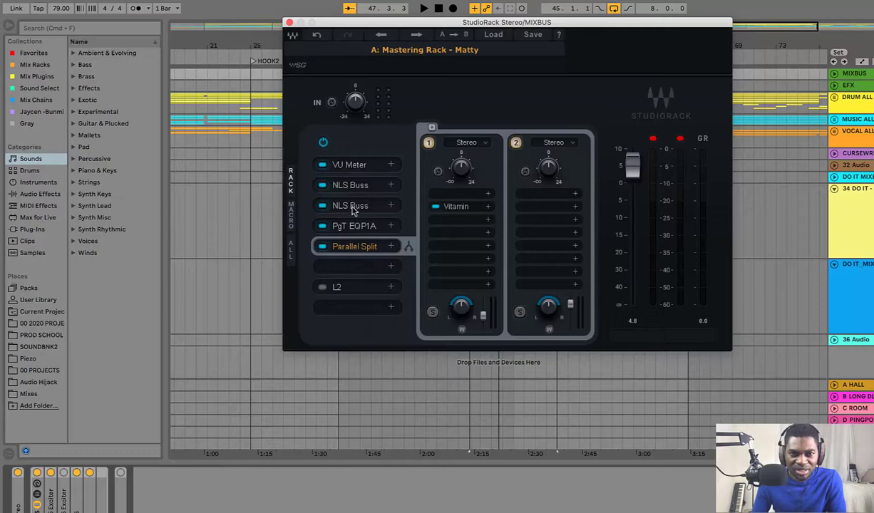
left_click(351, 207)
left_click(352, 208)
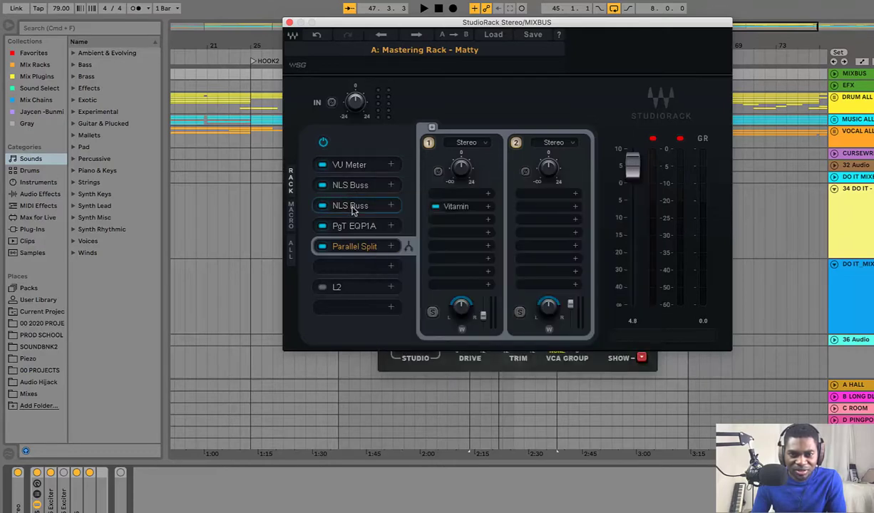
left_click(351, 207)
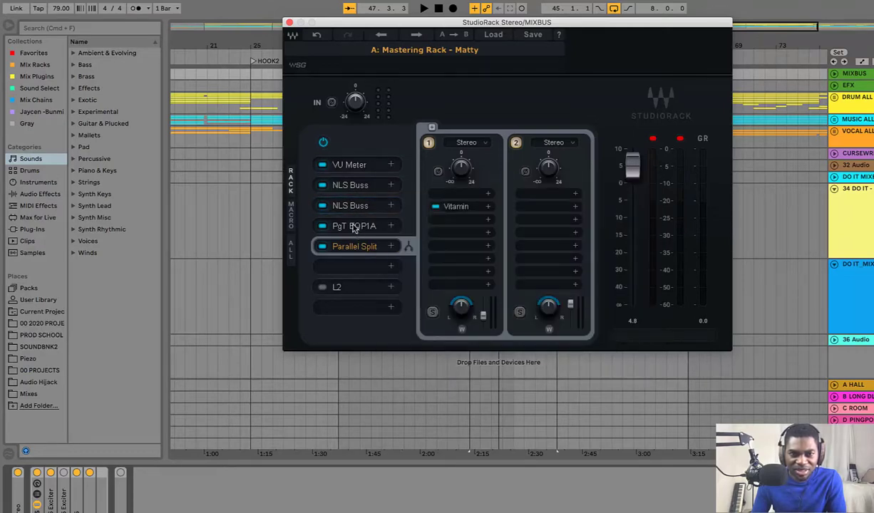
Examine the PuigTec EQP1A equalizer settings in the StudioRack chain and close its window.
left_click(354, 227)
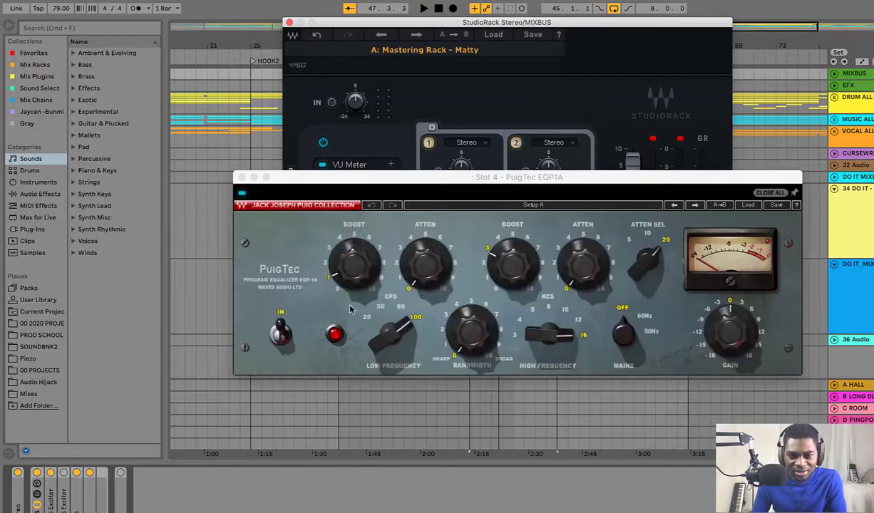
left_click(363, 280)
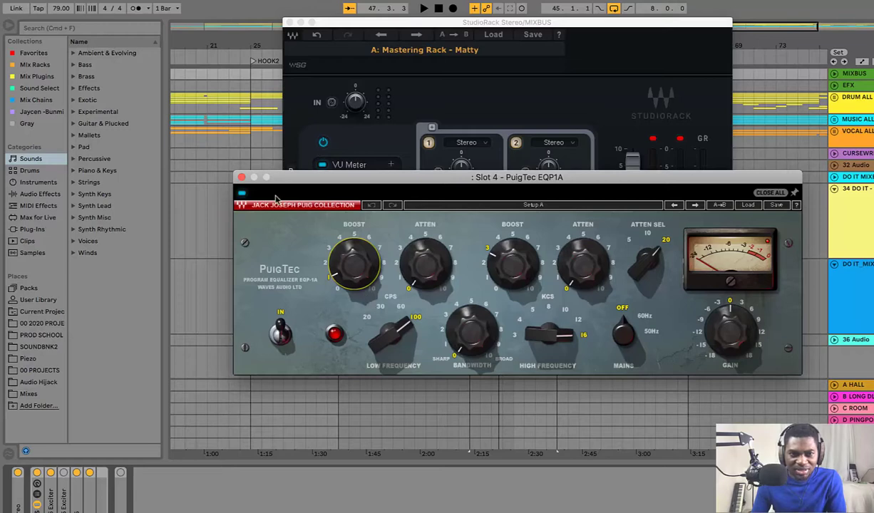
left_click(242, 178)
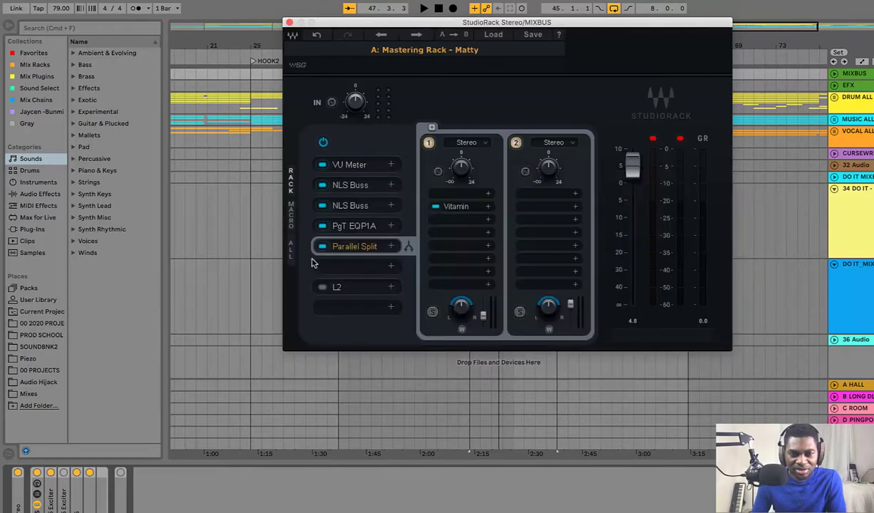
Examine the Vitamin plug-in in StudioRack's parallel split, and close both Vitamin and StudioRack.
left_click(455, 208)
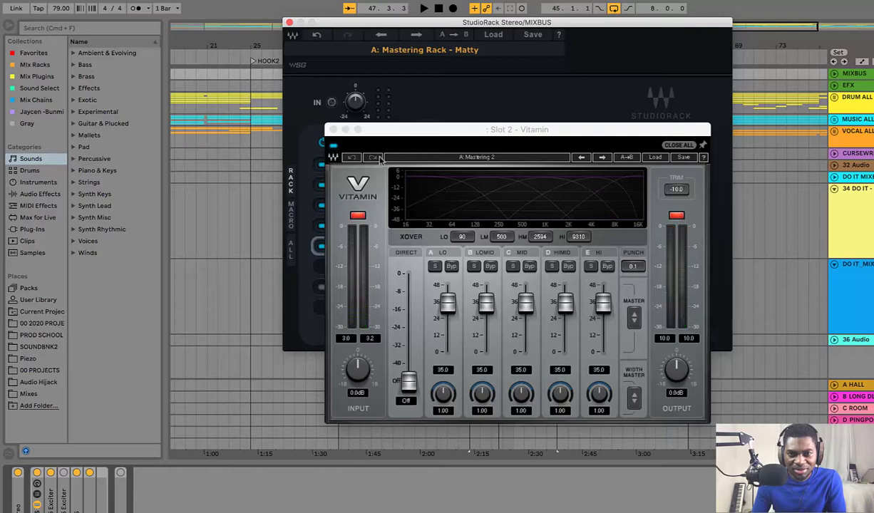
left_click(358, 216)
left_click(333, 130)
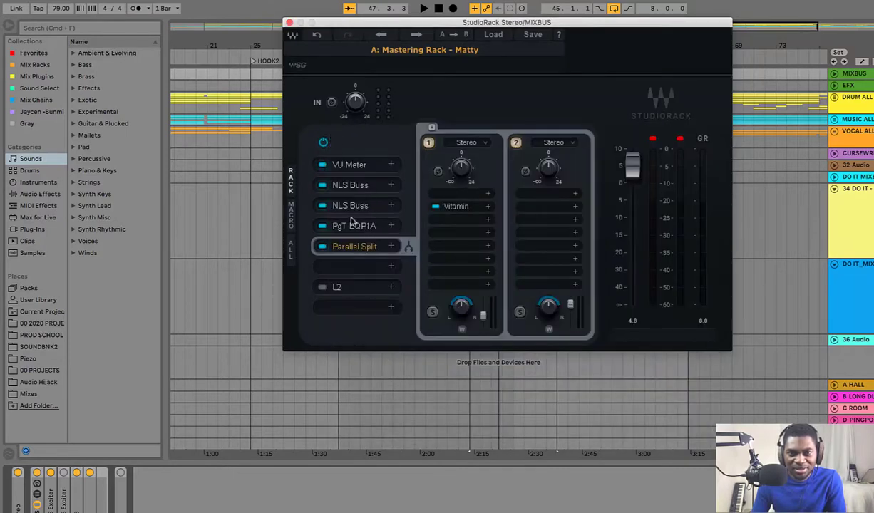
left_click(290, 23)
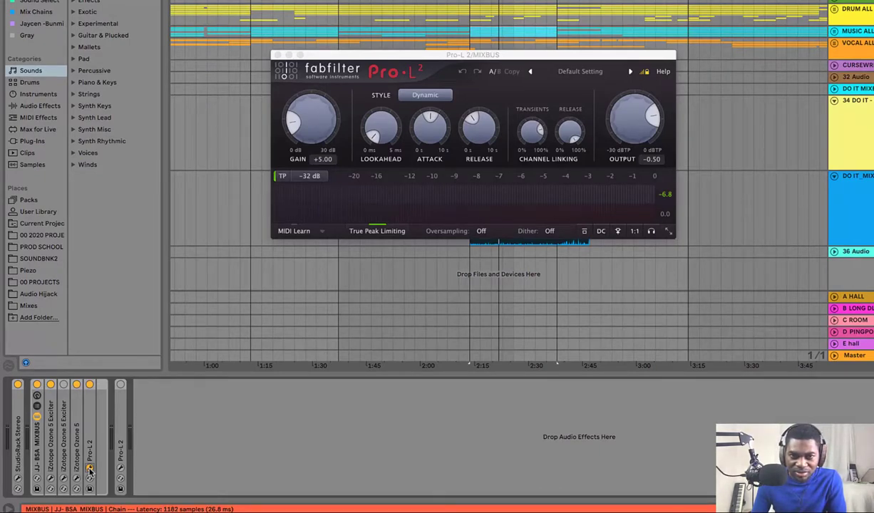
Review MIXBUS's Pro-L 2, the Ozone 5 Equalizer, Dynamics and Stereo Imaging modules, and the first Ozone 5 Exciter, closing each plug-in.
left_click(89, 469)
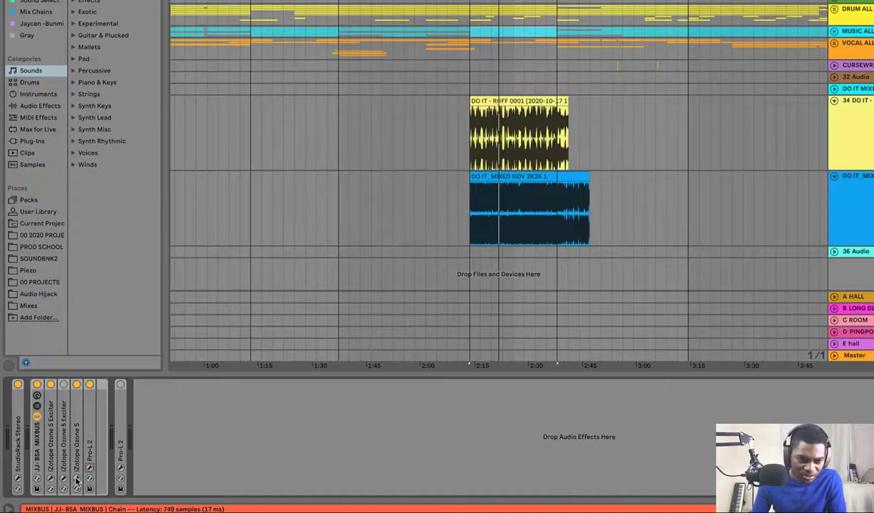
left_click(76, 482)
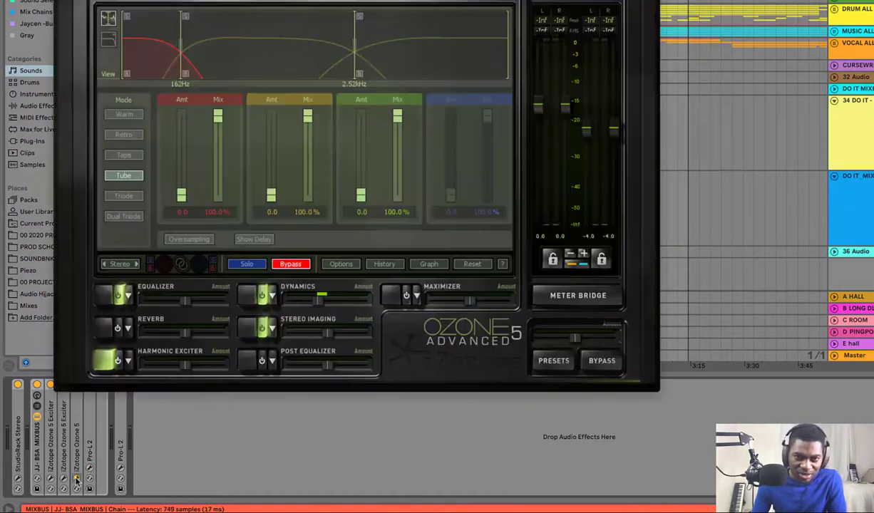
left_click(126, 362)
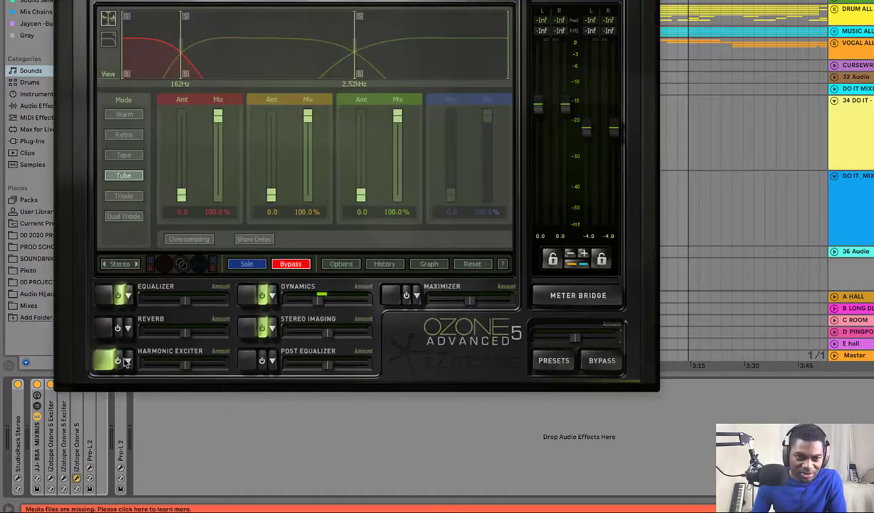
left_click(101, 301)
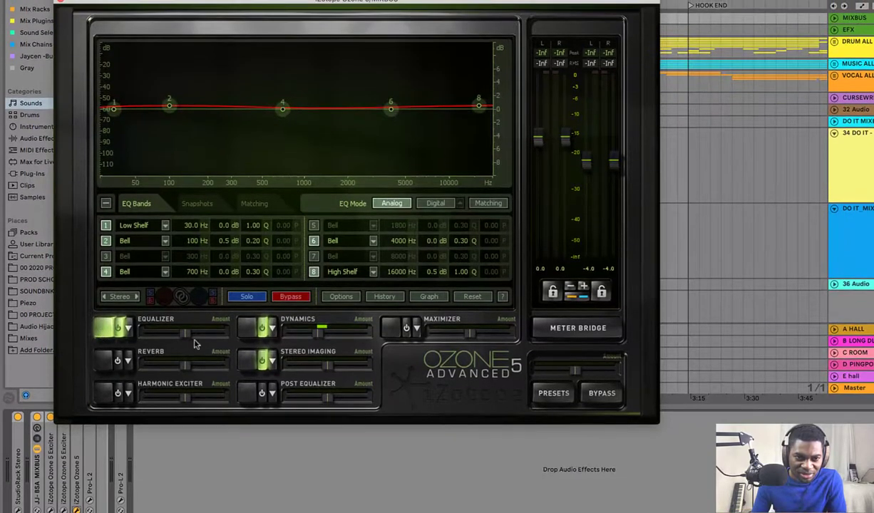
left_click(247, 329)
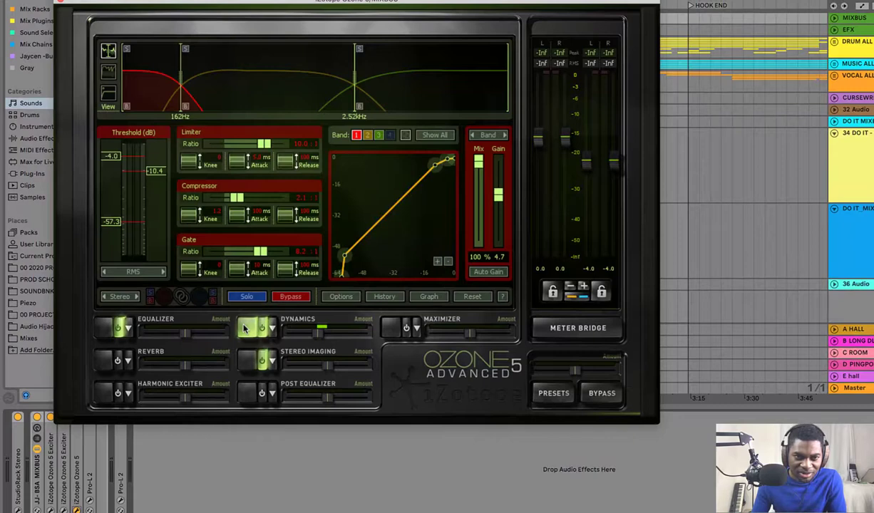
left_click(241, 363)
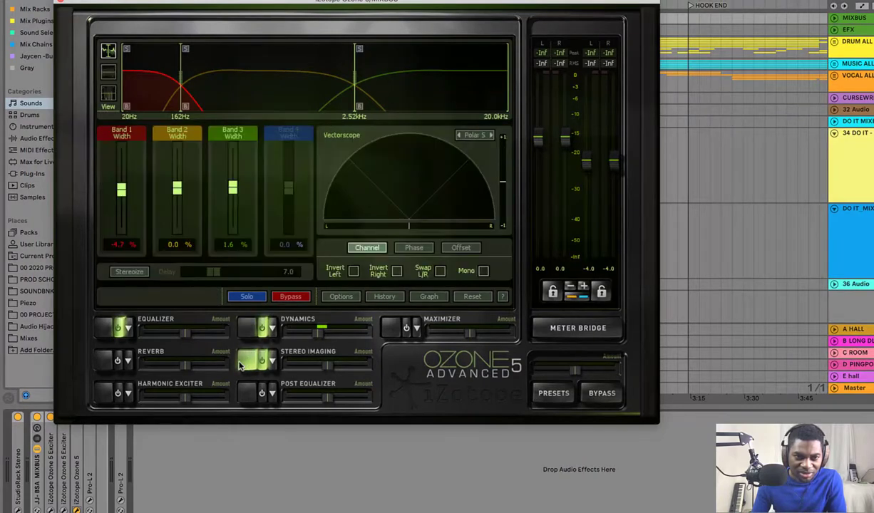
left_click(60, 4)
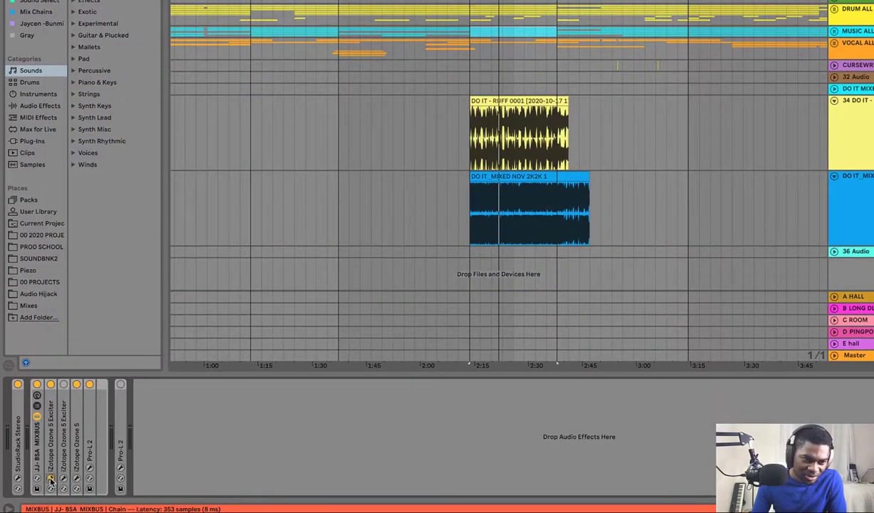
left_click(50, 479)
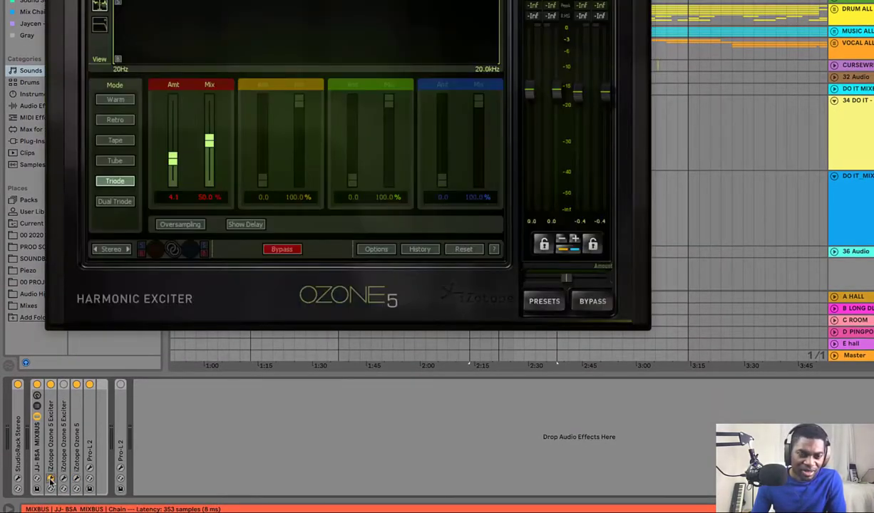
left_click(50, 480)
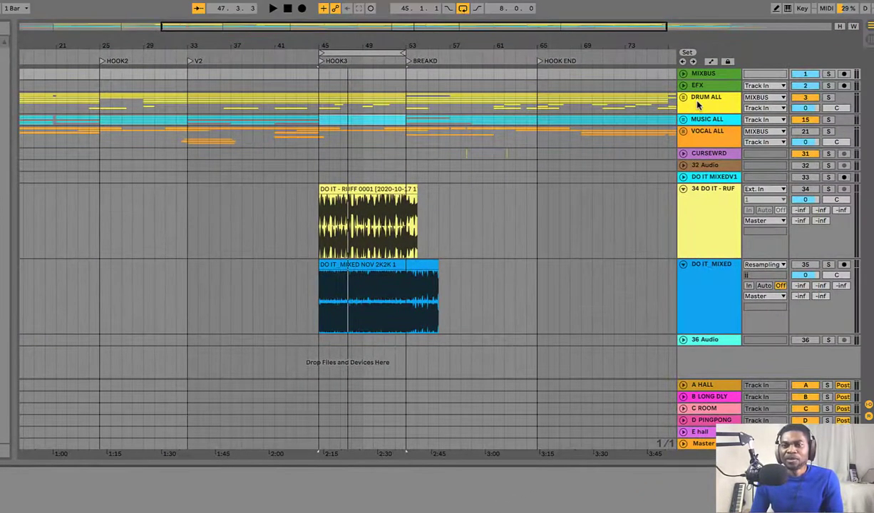
Reactivate the VOCAL ALL group and briefly play the full mix from the HOOK3 section.
left_click(820, 32)
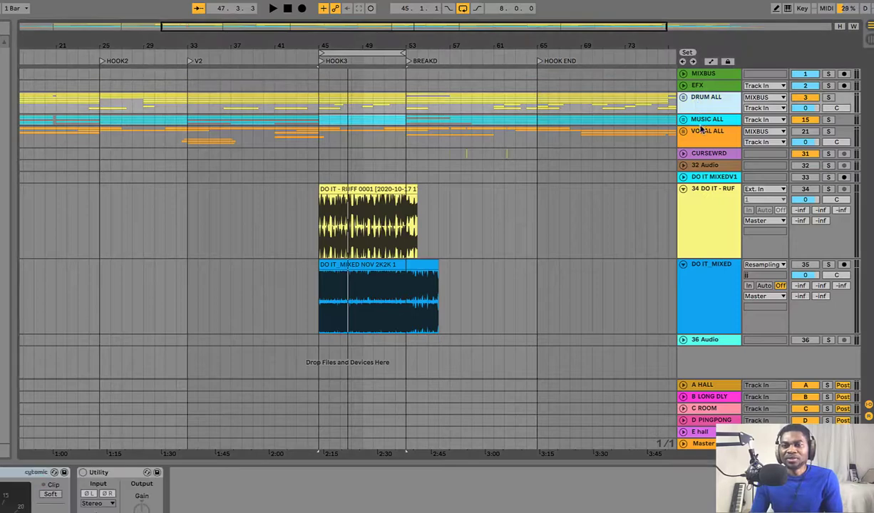
left_click(706, 137)
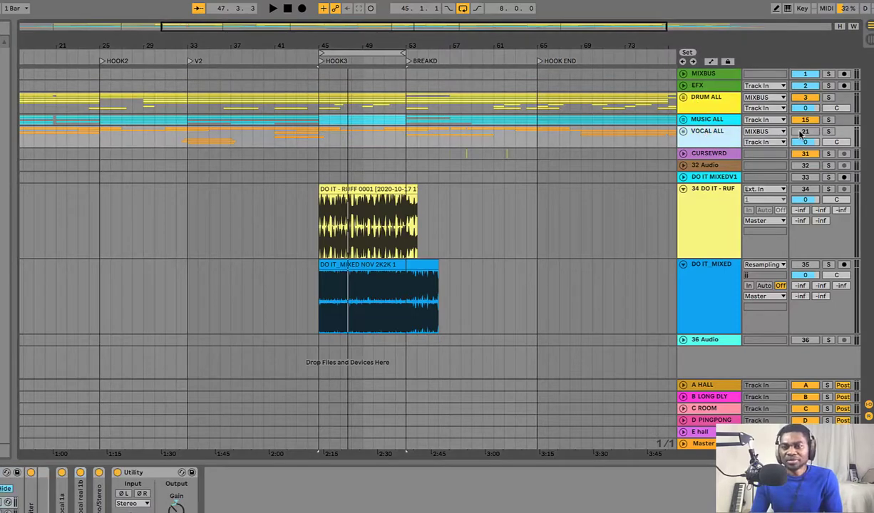
left_click(273, 9)
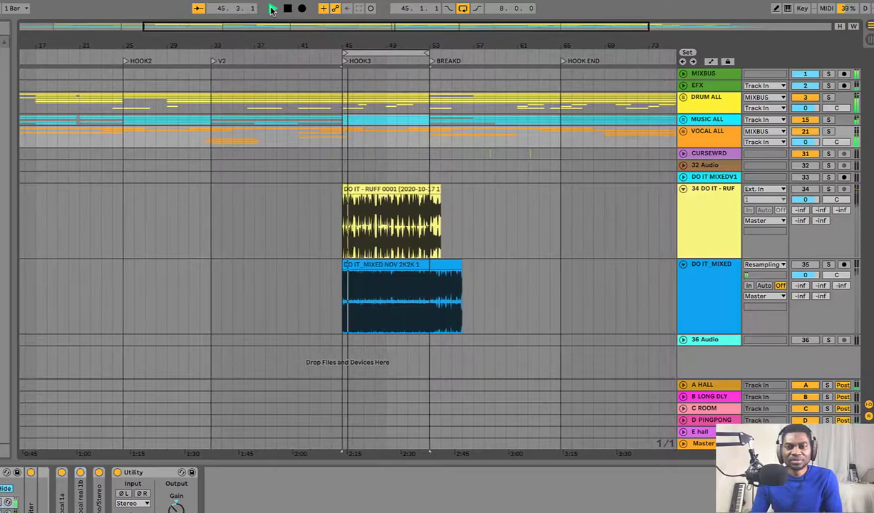
left_click(287, 8)
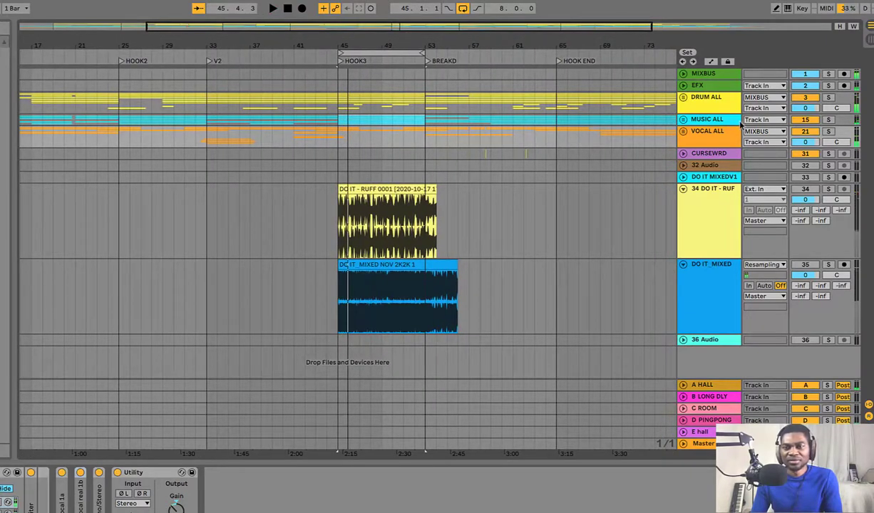
Solo the DO IT - RUFF reference track during HOOK3 playback, unsolo it to compare with the finished mix, and stop playback.
left_click(829, 189)
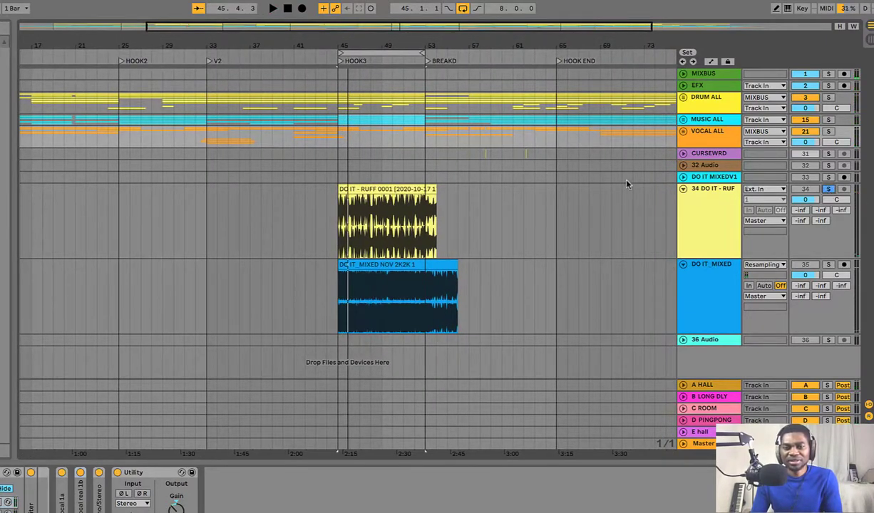
left_click(271, 9)
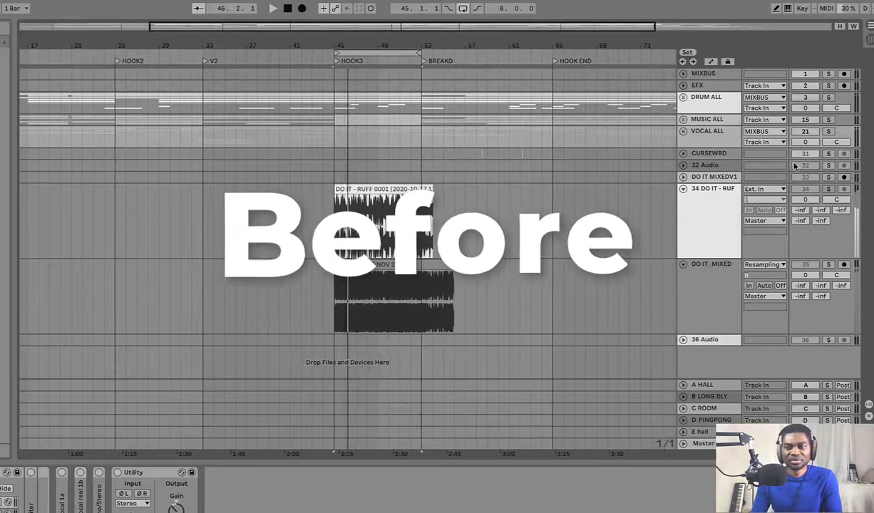
left_click(828, 190)
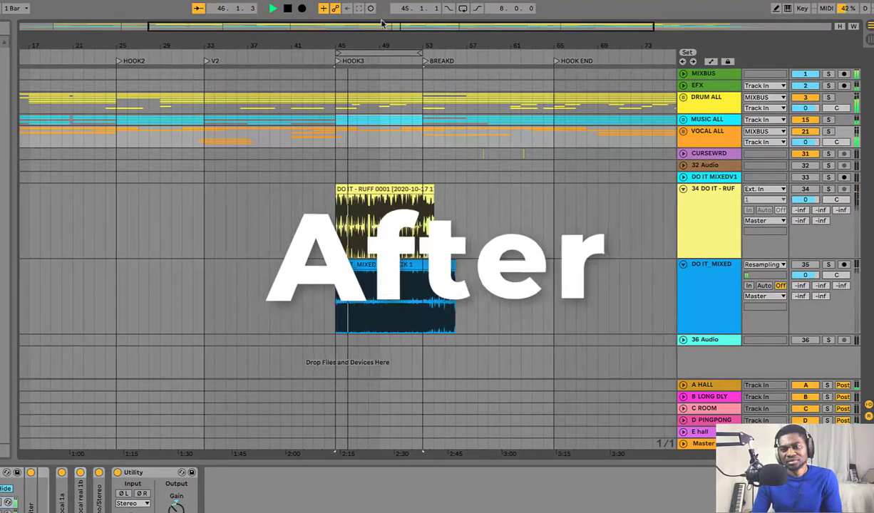
left_click(288, 9)
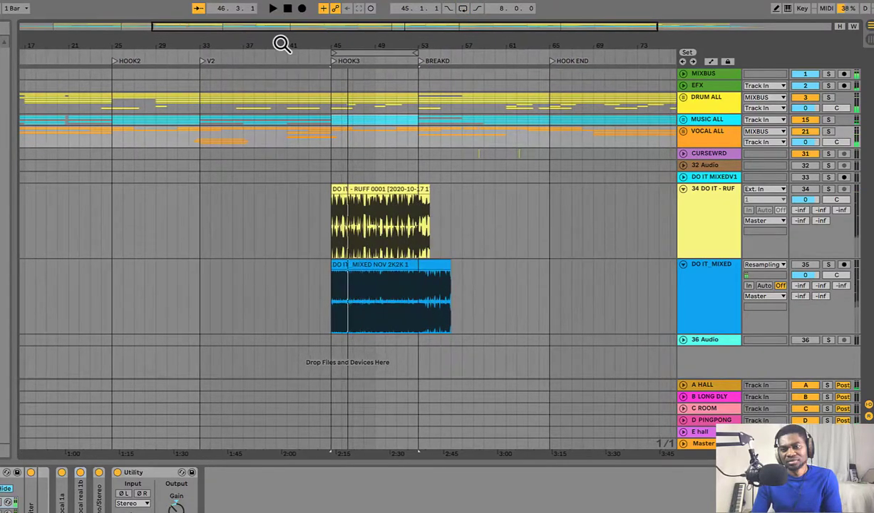